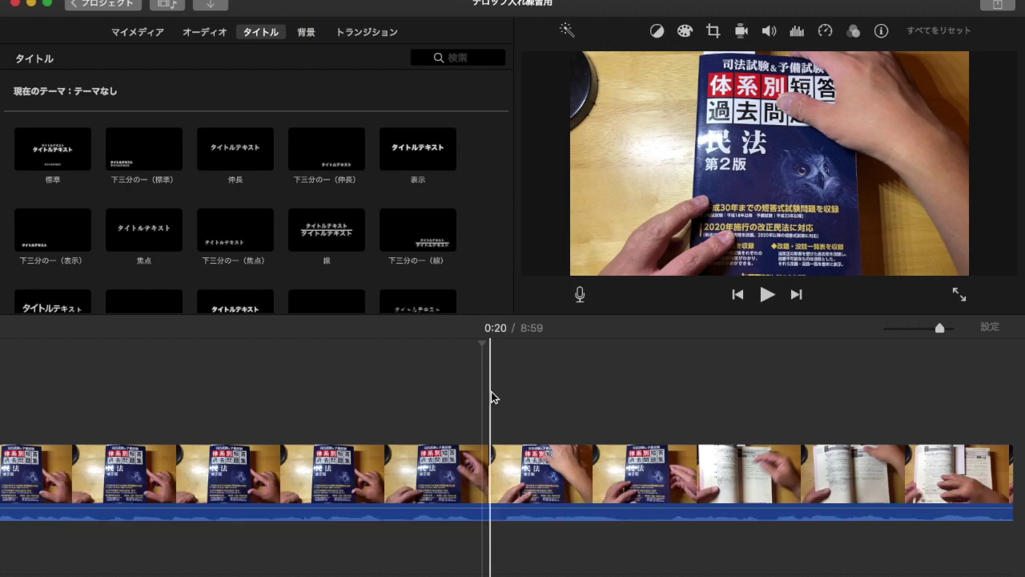
# Scroll back and forth along the timeline of the 8:59 book clip
pyautogui.hscroll(10, 491, 396)
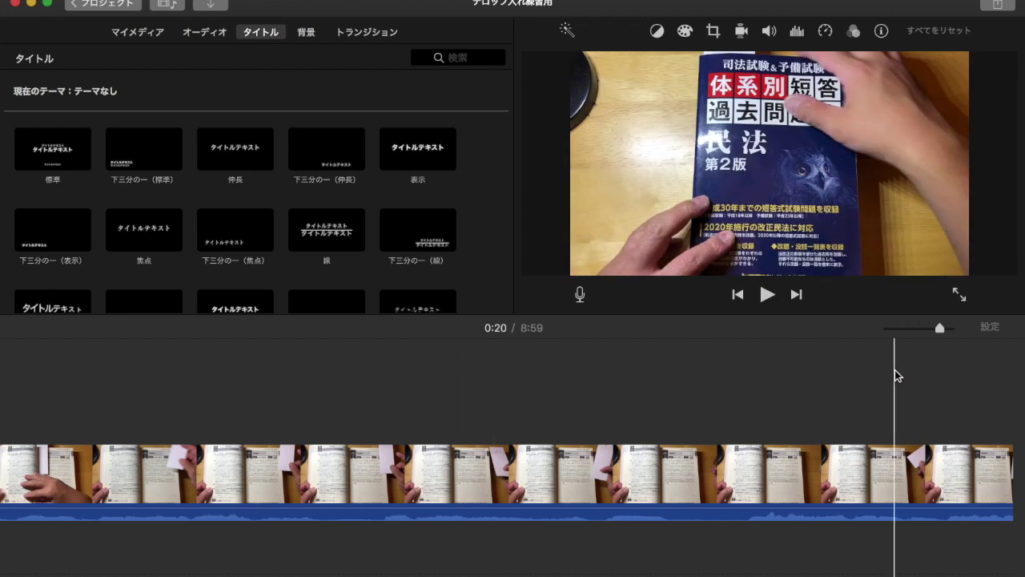
pyautogui.hscroll(10, 895, 375)
pyautogui.hscroll(-8, 811, 368)
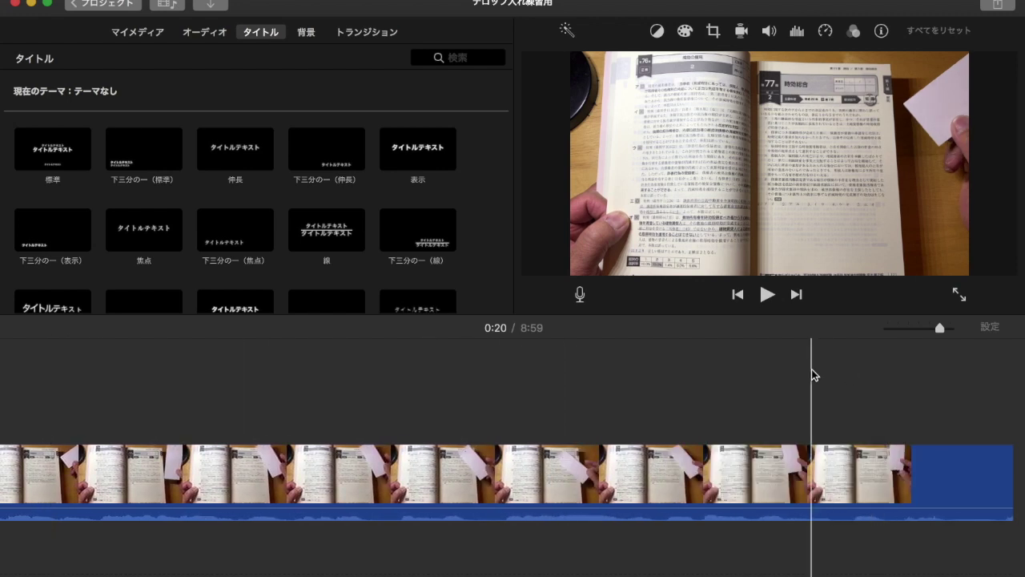
pyautogui.hscroll(2, 811, 369)
pyautogui.hscroll(2, 812, 374)
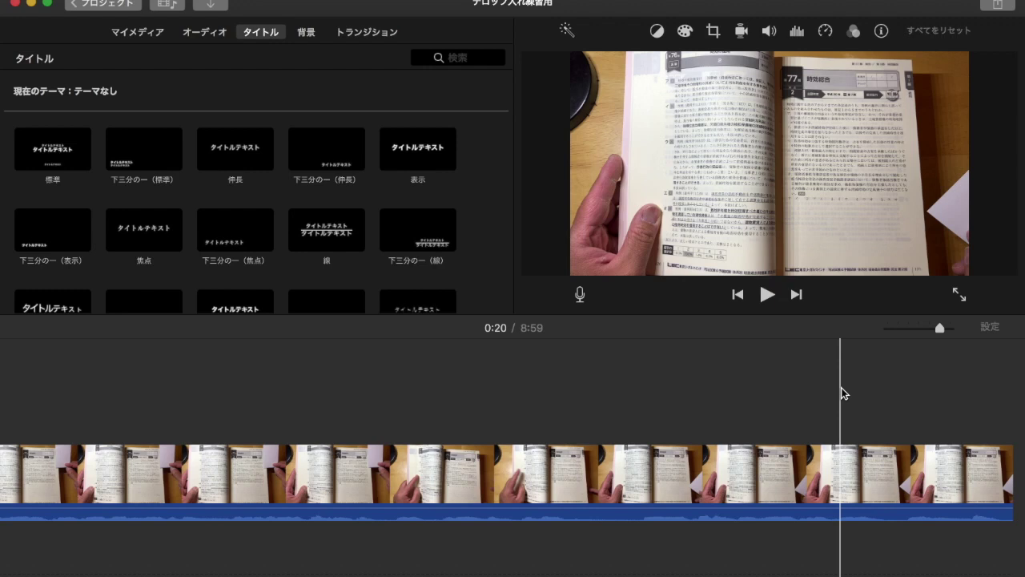
pyautogui.hscroll(5, 841, 392)
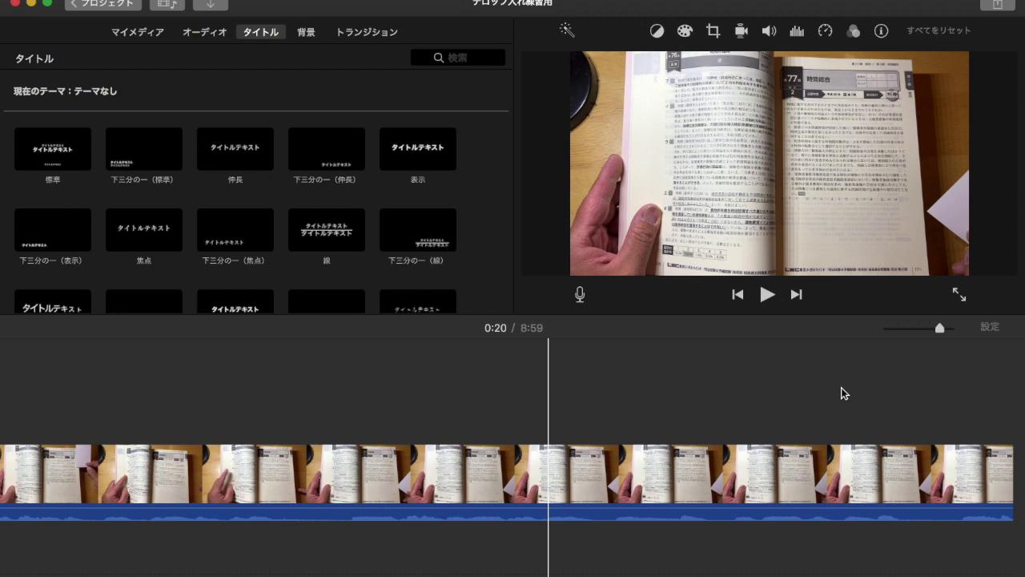
pyautogui.hscroll(10, 841, 393)
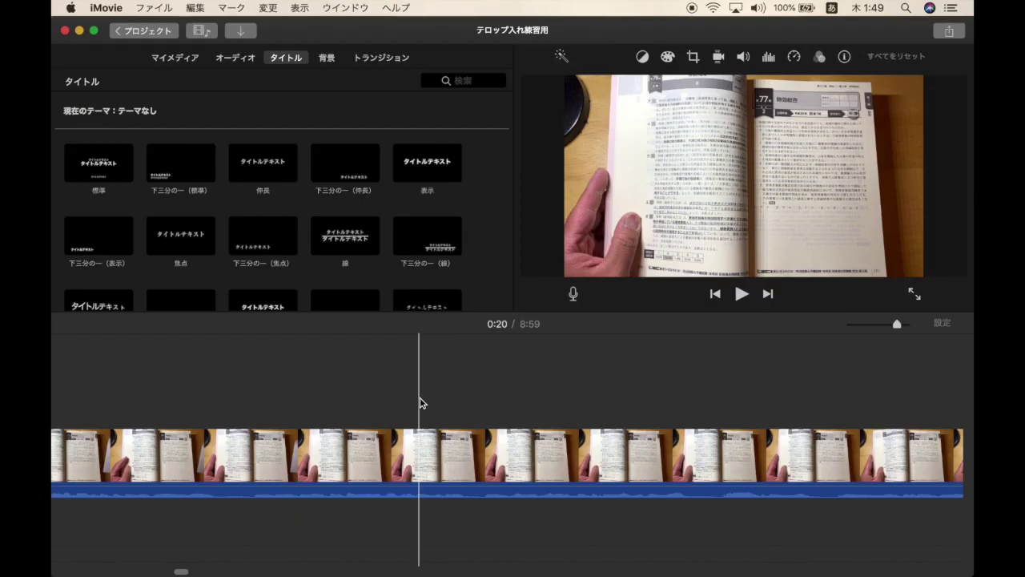
pyautogui.hscroll(-5, 609, 385)
pyautogui.hscroll(8, 633, 395)
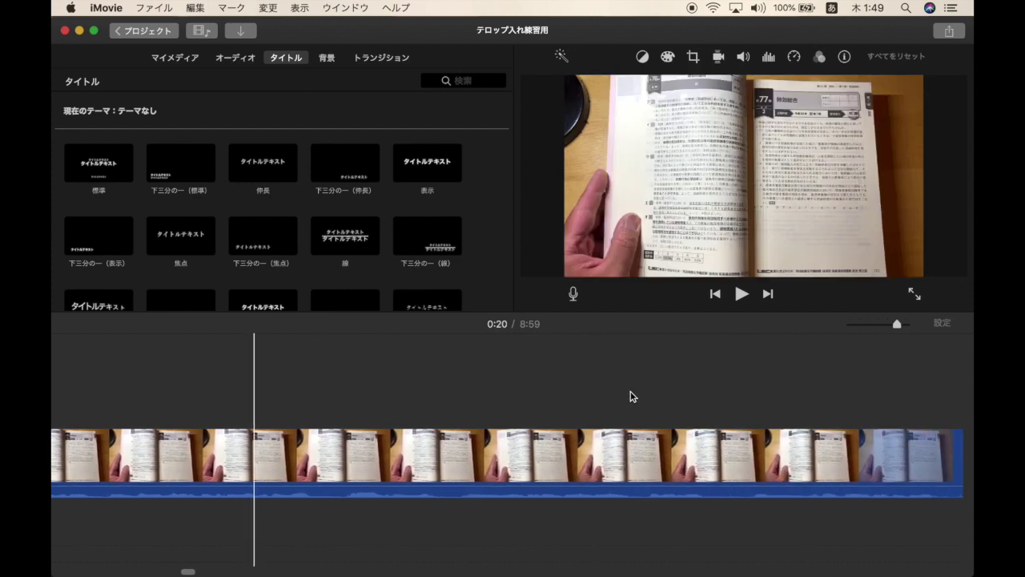
pyautogui.hscroll(3, 633, 395)
pyautogui.hscroll(2, 633, 396)
pyautogui.hscroll(-4, 633, 396)
# Play the book footage from 1:20 and stop it around 1:33
pyautogui.moveTo(416, 382); pyautogui.dragTo(382, 386)
pyautogui.click(458, 386)
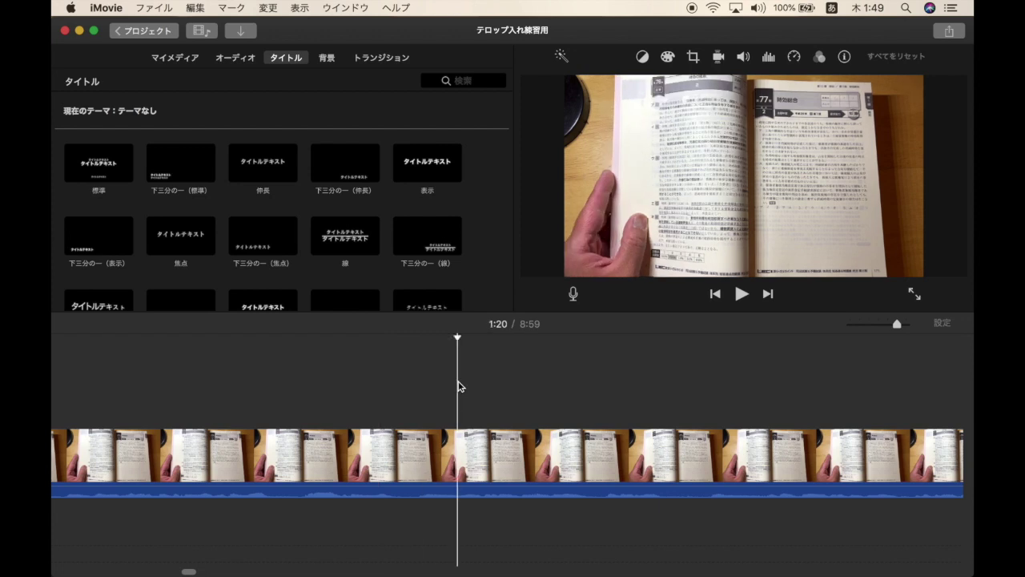
pyautogui.press('space')
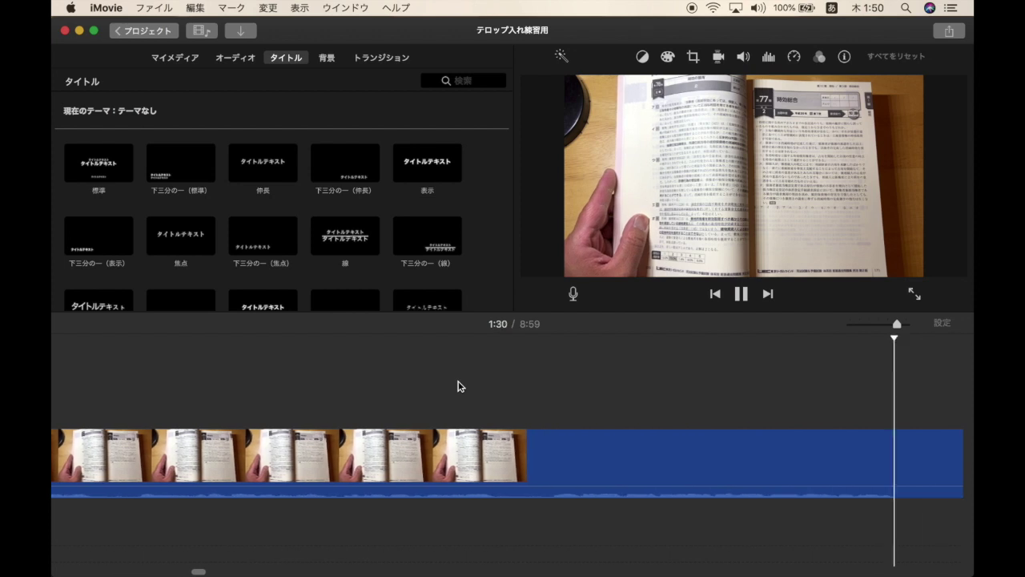
pyautogui.press('space')
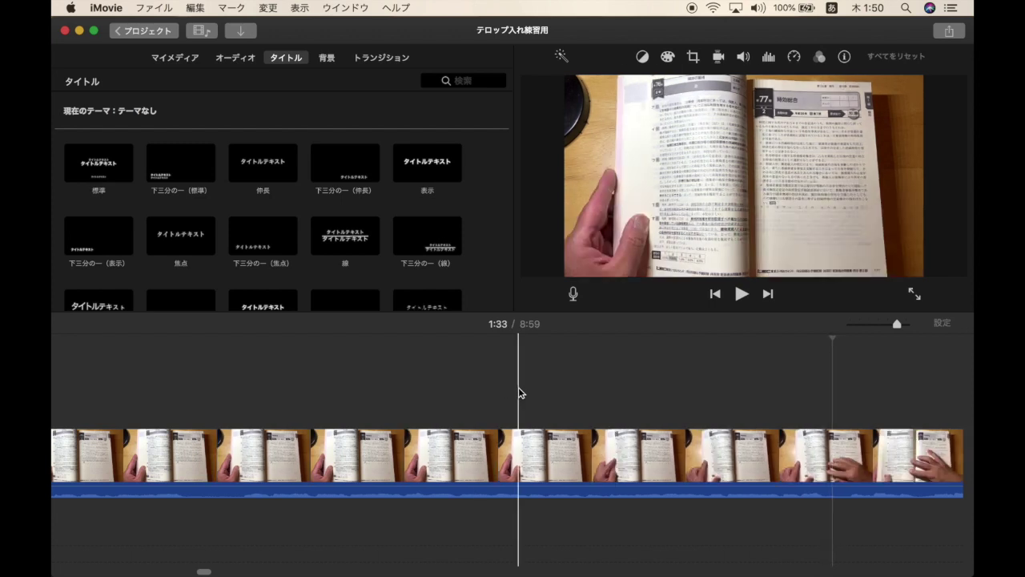
pyautogui.moveTo(572, 573)
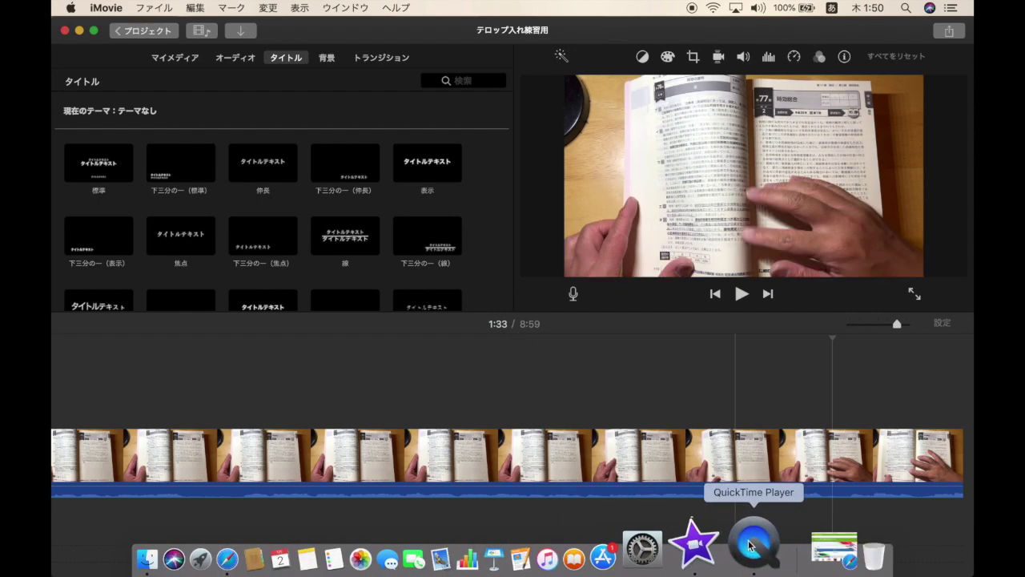
# Bring Safari back, search バナー工房 in a new tab, and open bannerkoubou.com
pyautogui.click(787, 553)
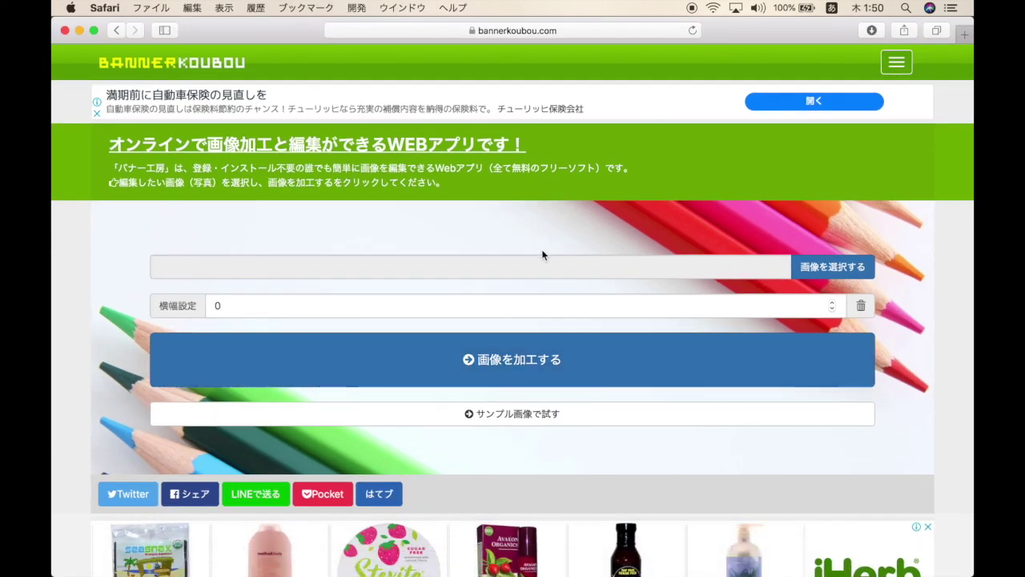
pyautogui.click(963, 36)
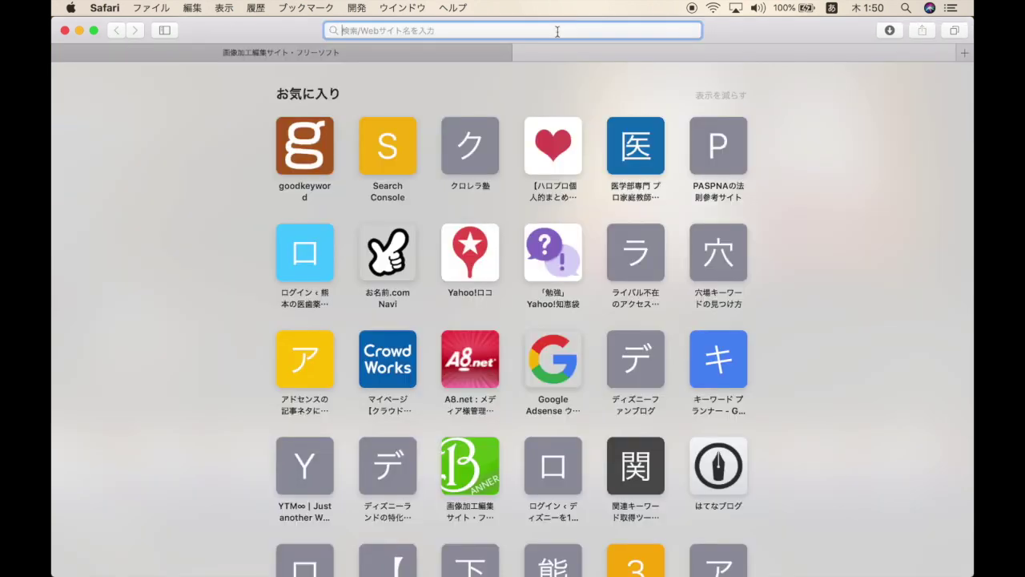
pyautogui.write('ぱな0')
pyautogui.write('ー')
pyautogui.press('space')
pyautogui.write('こうぼう')
pyautogui.press('space')
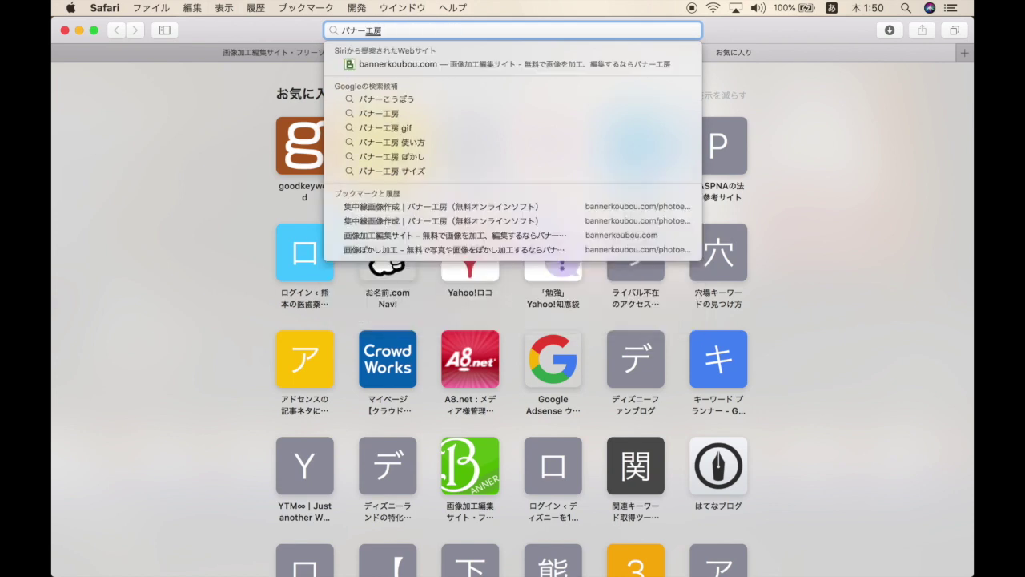
pyautogui.press('Return')
pyautogui.press('Return')
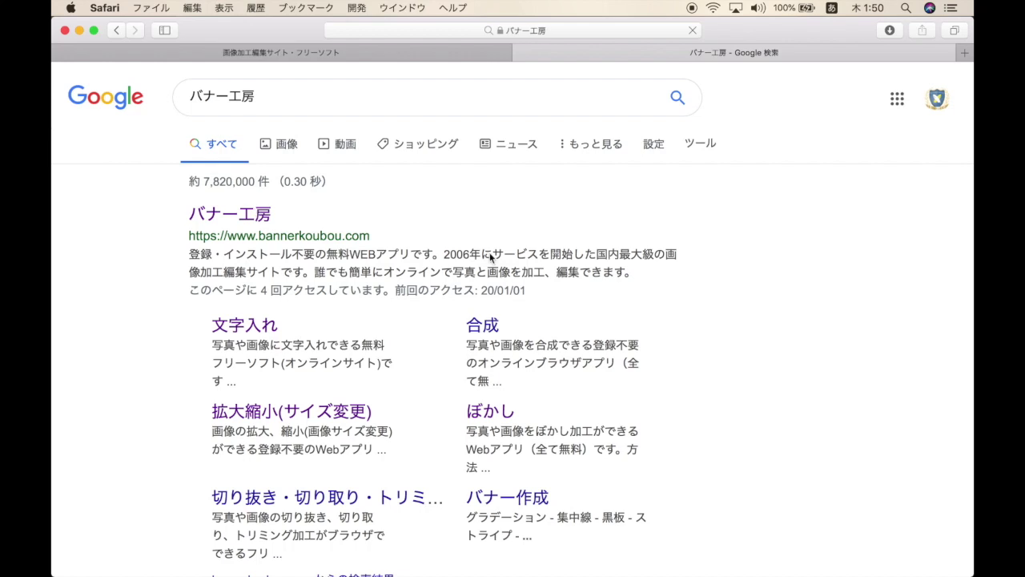
pyautogui.click(230, 213)
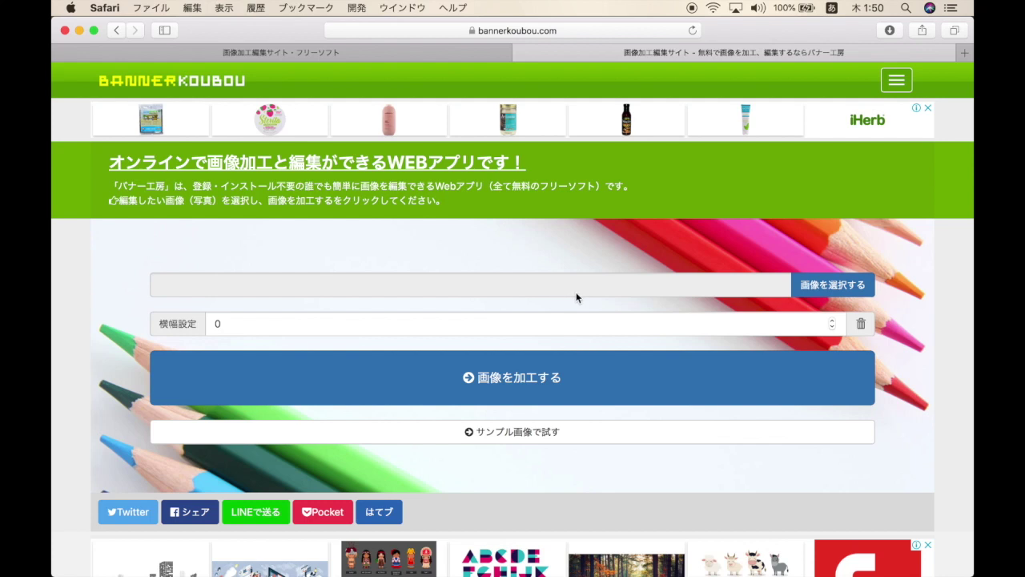
# Choose the green screenshot スクリーンショット 2020-01-02 1.15.35.png from the Desktop for upload
pyautogui.click(830, 289)
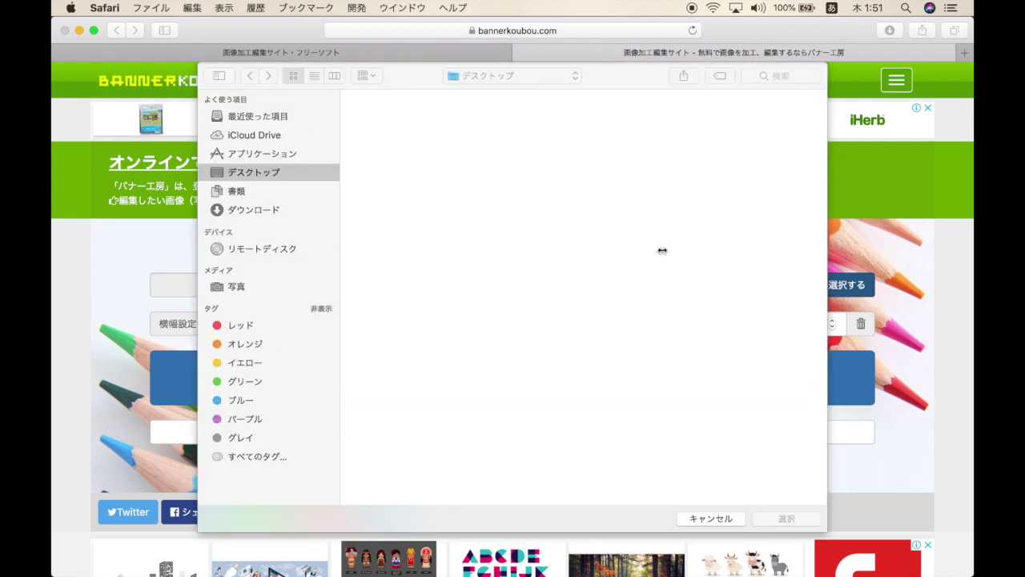
pyautogui.doubleClick(380, 118)
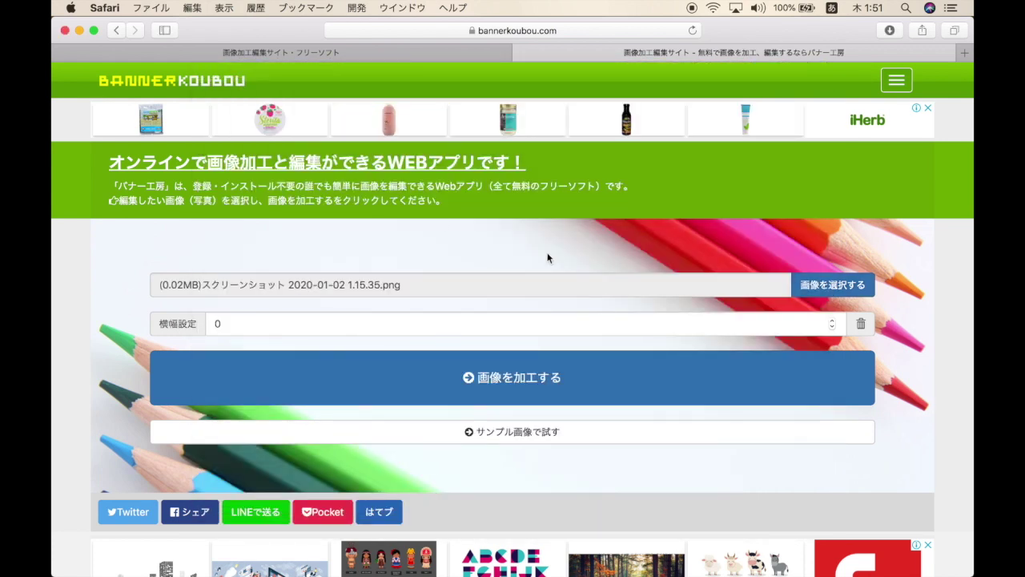
pyautogui.moveTo(753, 29); pyautogui.dragTo(645, 30)
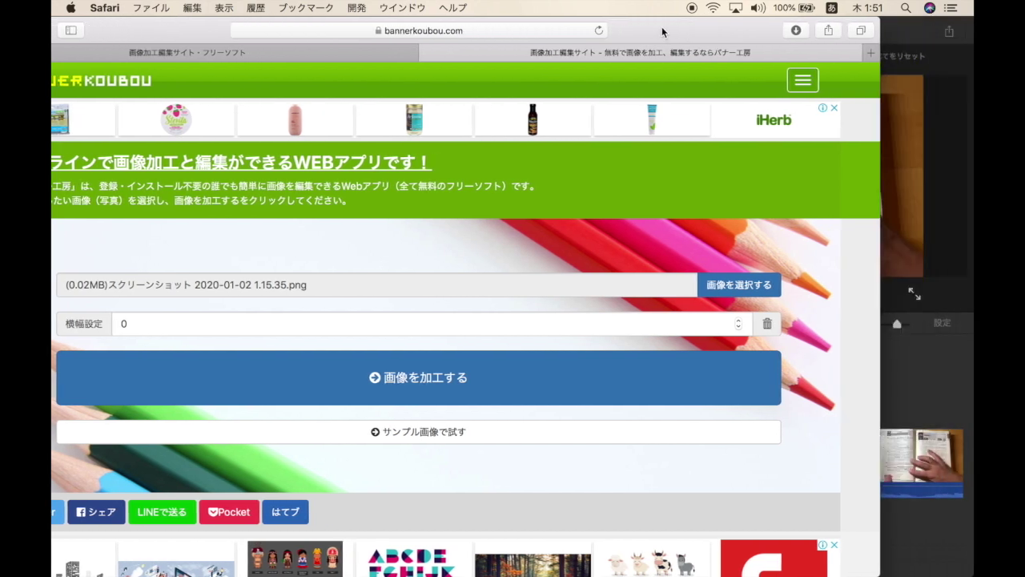
pyautogui.doubleClick(159, 27)
# Check the screenshot on the desktop, then load it into the 拡大縮小 editor
pyautogui.click(77, 31)
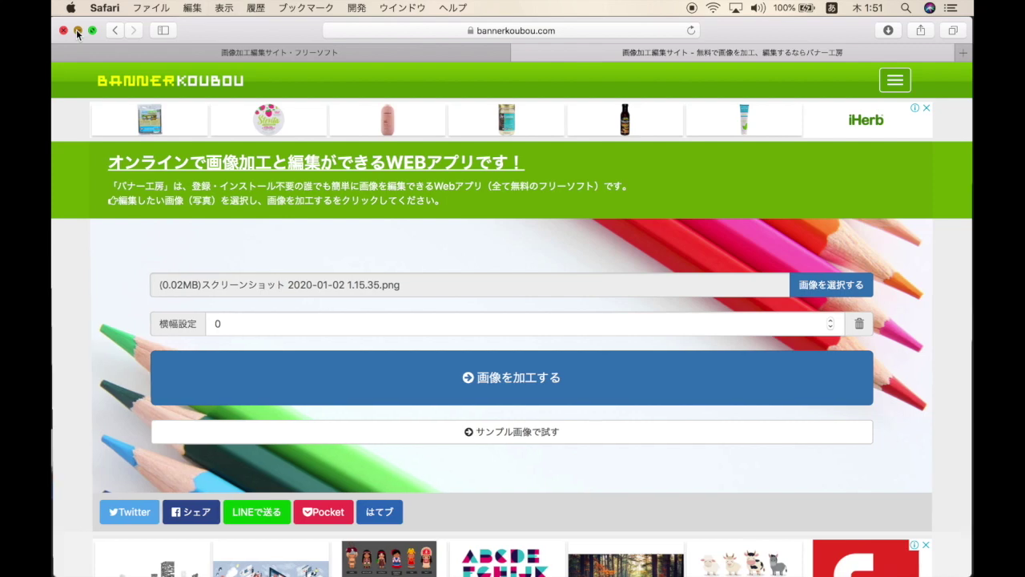
pyautogui.moveTo(314, 37); pyautogui.dragTo(202, 37)
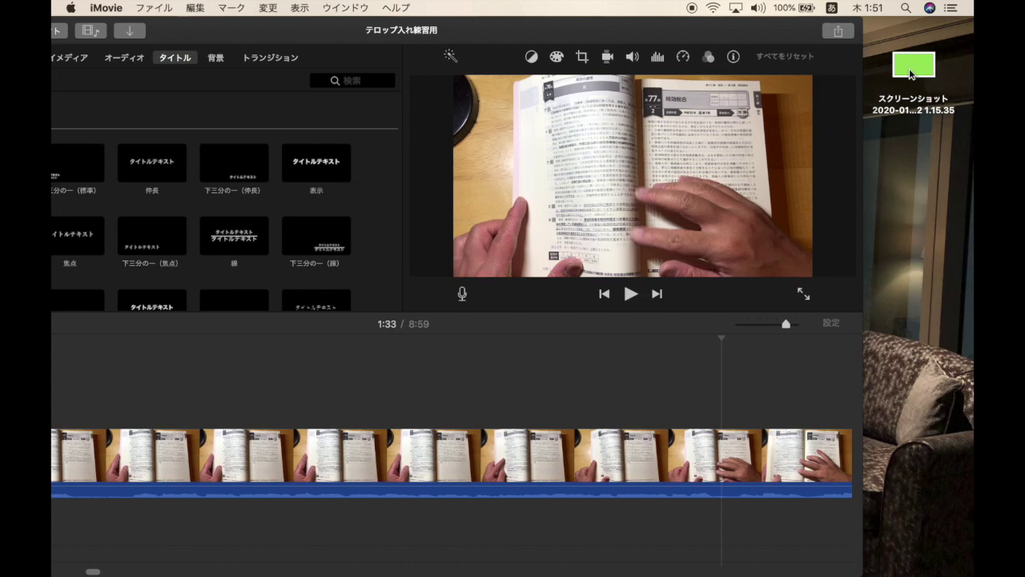
pyautogui.moveTo(760, 37); pyautogui.dragTo(873, 34)
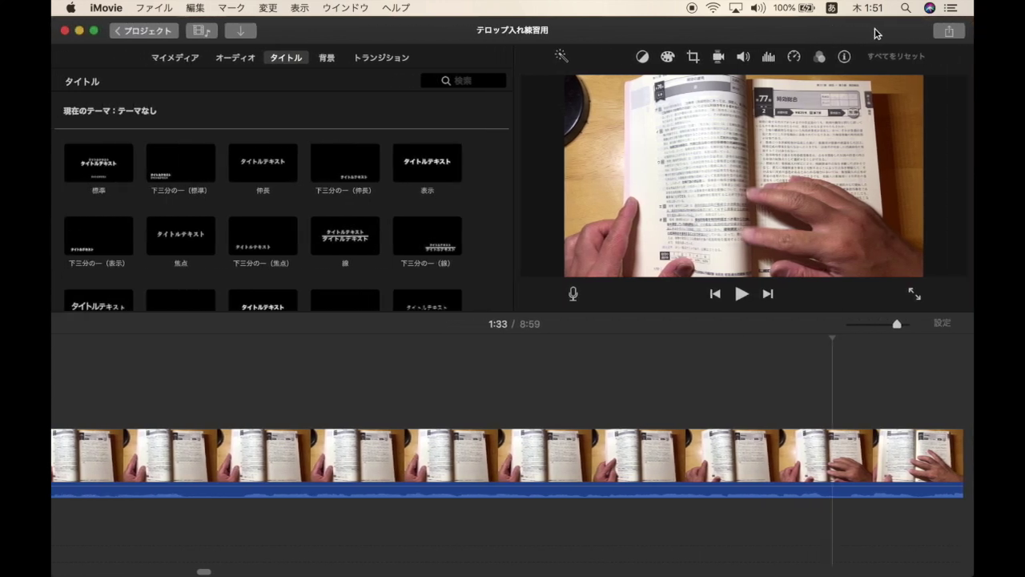
pyautogui.moveTo(791, 564)
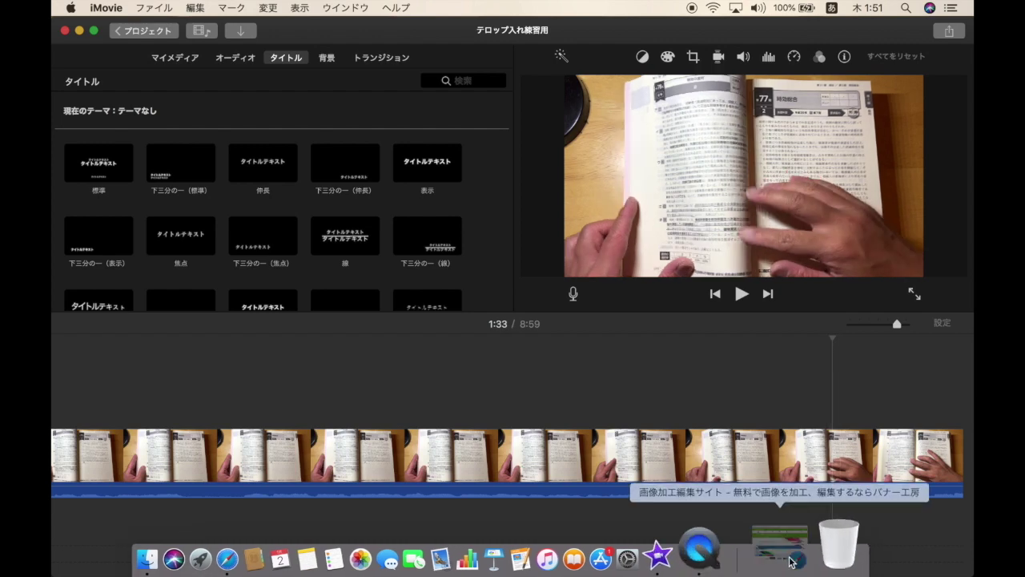
pyautogui.click(791, 561)
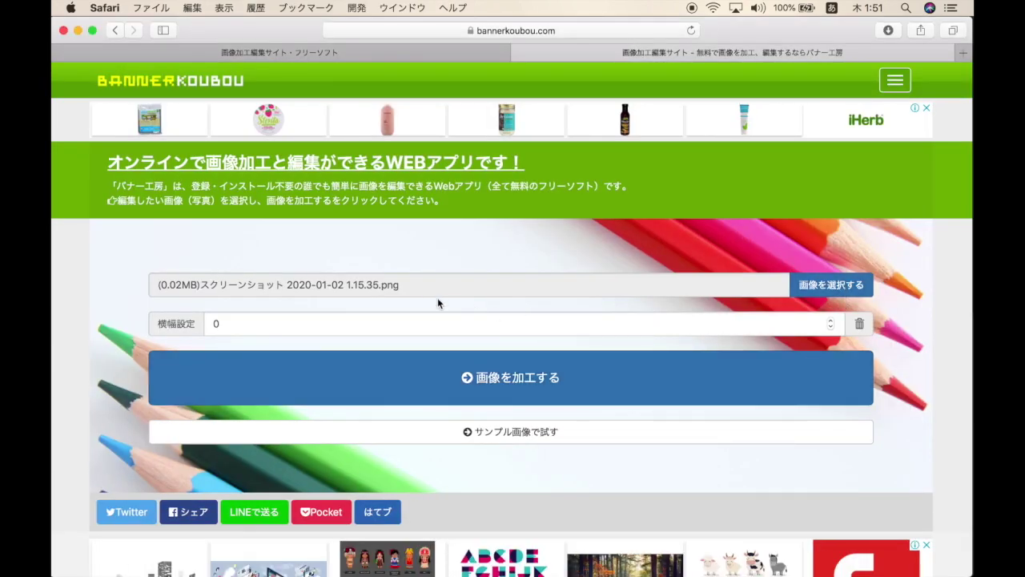
pyautogui.click(531, 382)
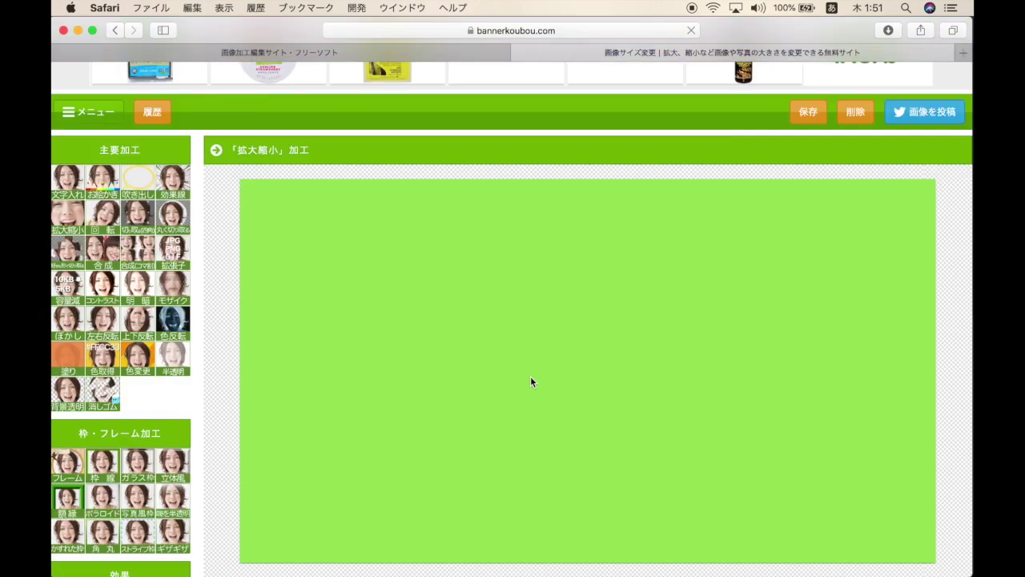
# Open the green image in the 文字入れ text tool and scroll to the caption box
pyautogui.scroll(-1, 554, 341)
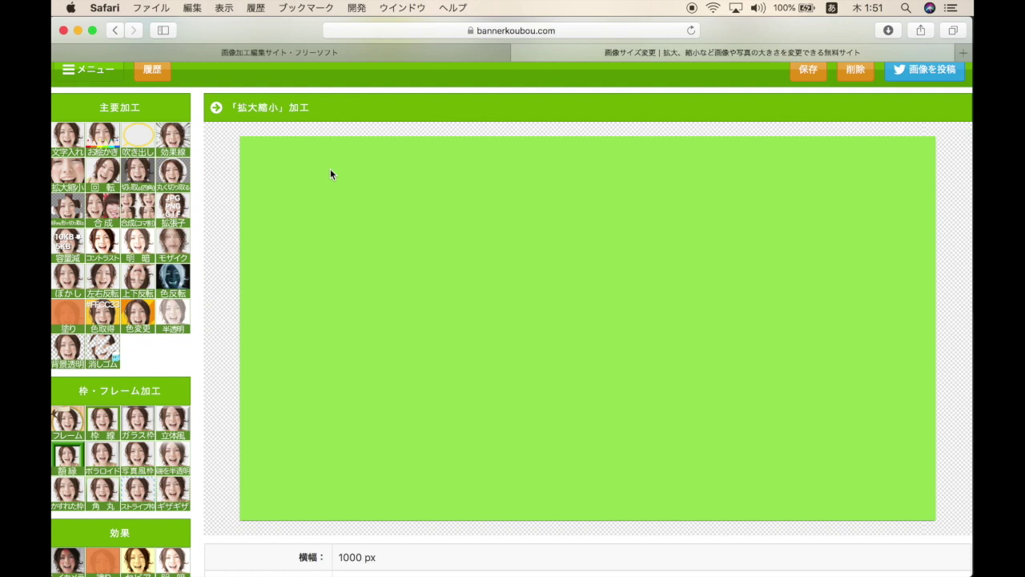
pyautogui.click(68, 149)
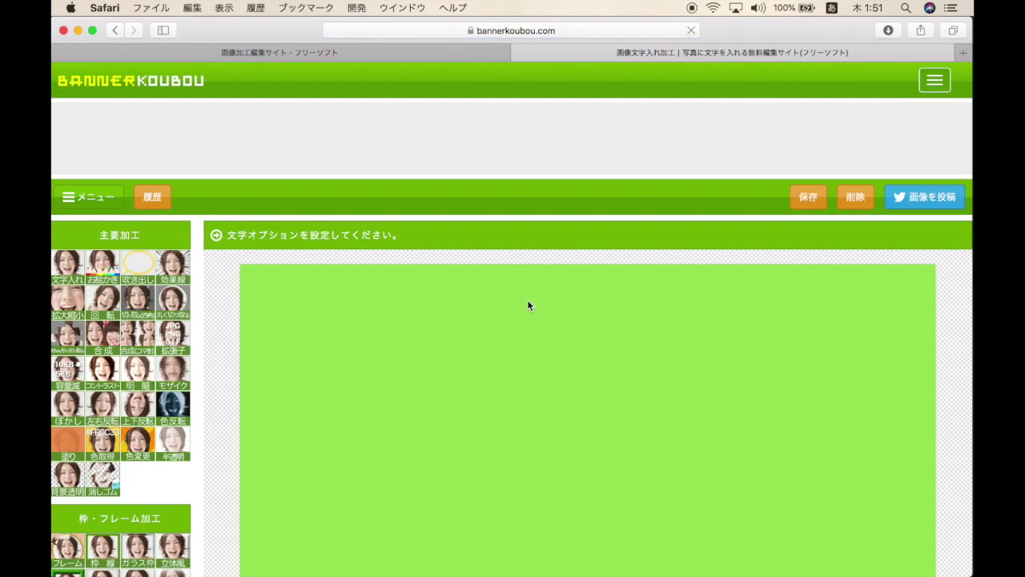
pyautogui.scroll(-3, 528, 305)
pyautogui.scroll(-3, 528, 305)
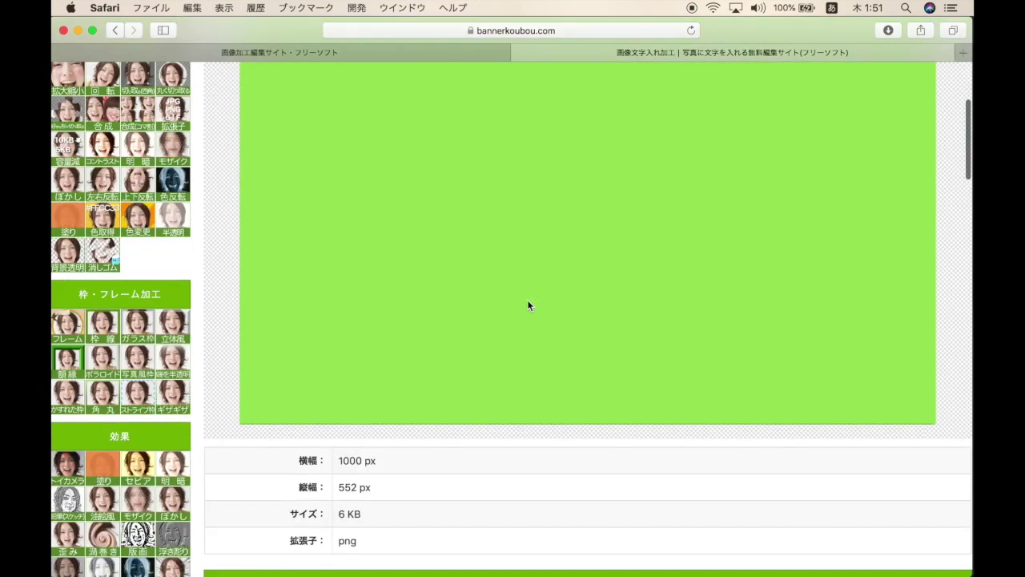
pyautogui.scroll(-4, 528, 305)
pyautogui.scroll(-2, 527, 305)
pyautogui.scroll(-1, 527, 305)
# Delete the existing caption text, then go back to the iMovie project
pyautogui.click(361, 419)
pyautogui.hotkey('shift', 'Left')
pyautogui.hotkey('shift', 'Left')
pyautogui.hotkey('shift', 'Left')
pyautogui.hotkey('shift', 'Left')
pyautogui.hotkey('shift', 'Left')
pyautogui.hotkey('shift', 'Right')
pyautogui.hotkey('shift', 'Right')
pyautogui.hotkey('shift', 'Right')
pyautogui.press('BackSpace')
pyautogui.press('BackSpace')
pyautogui.press('BackSpace')
pyautogui.press('BackSpace')
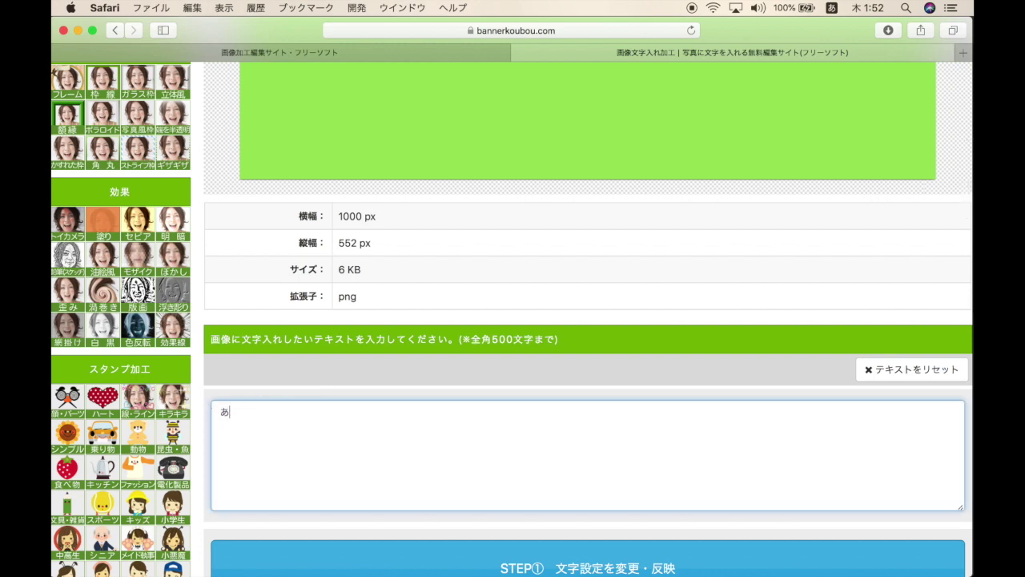
pyautogui.press('BackSpace')
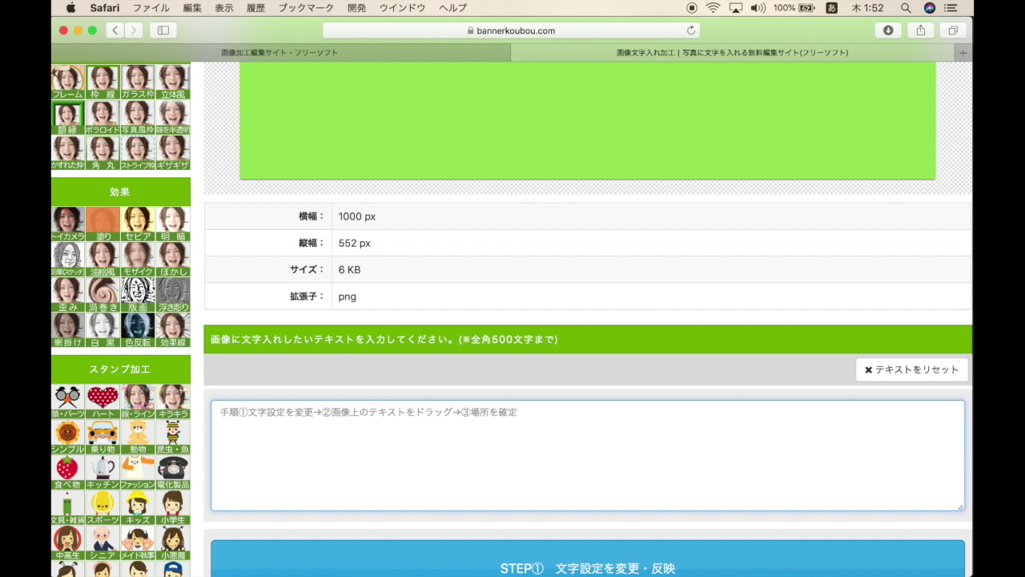
pyautogui.moveTo(430, 556)
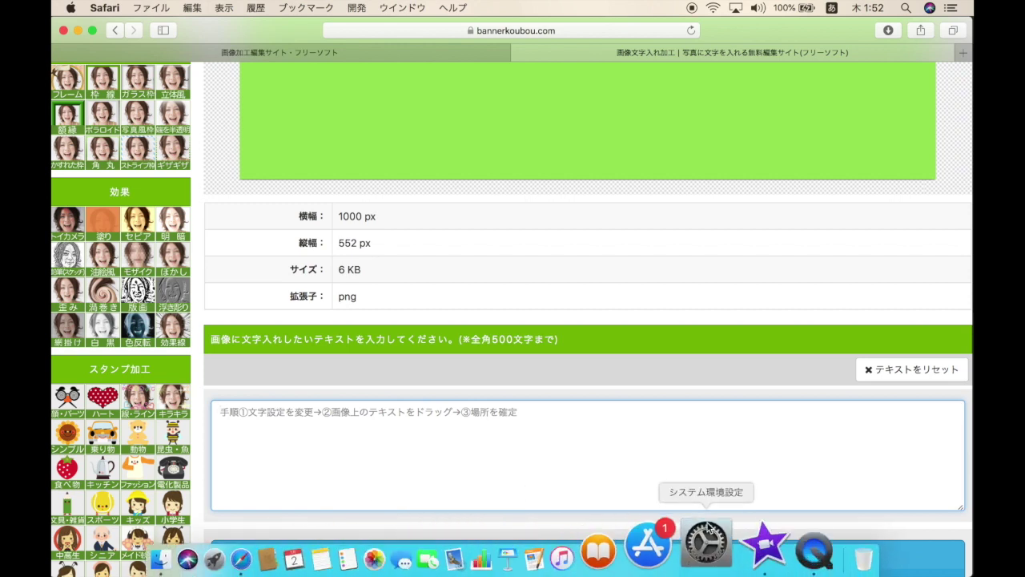
pyautogui.click(735, 541)
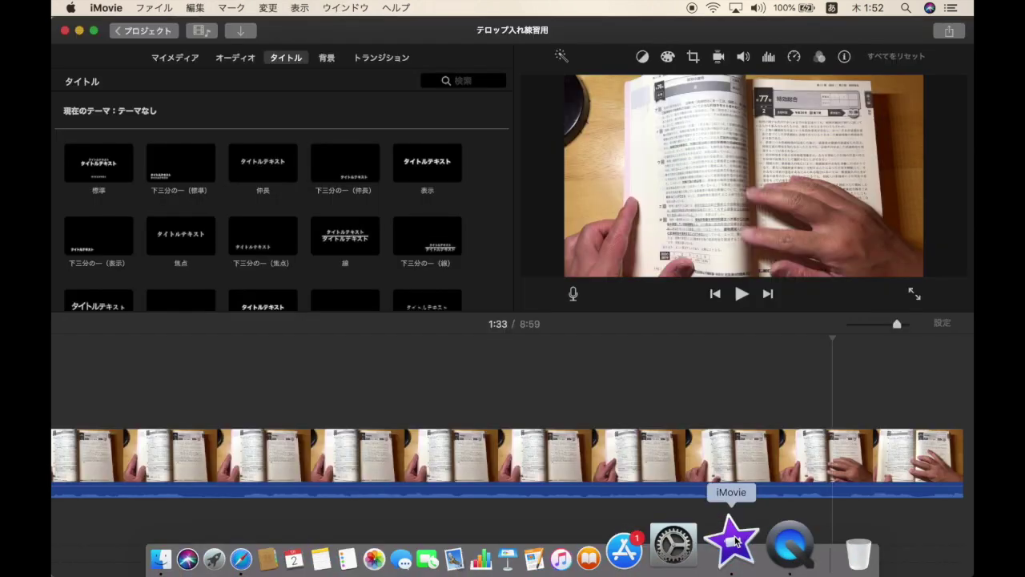
# Preview the book footage from 1:30 to 1:33, then minimise iMovie
pyautogui.click(590, 375)
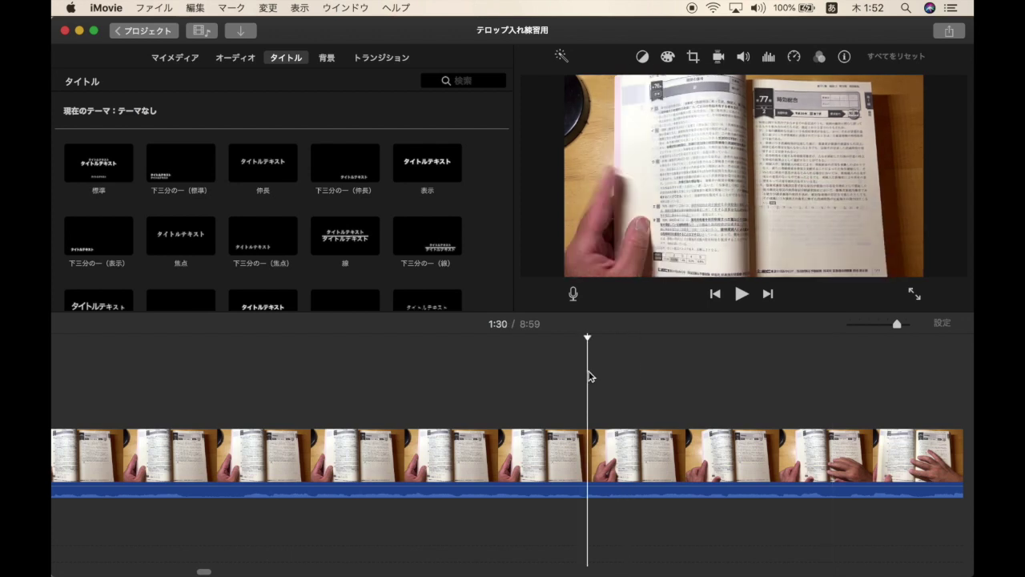
pyautogui.press('space')
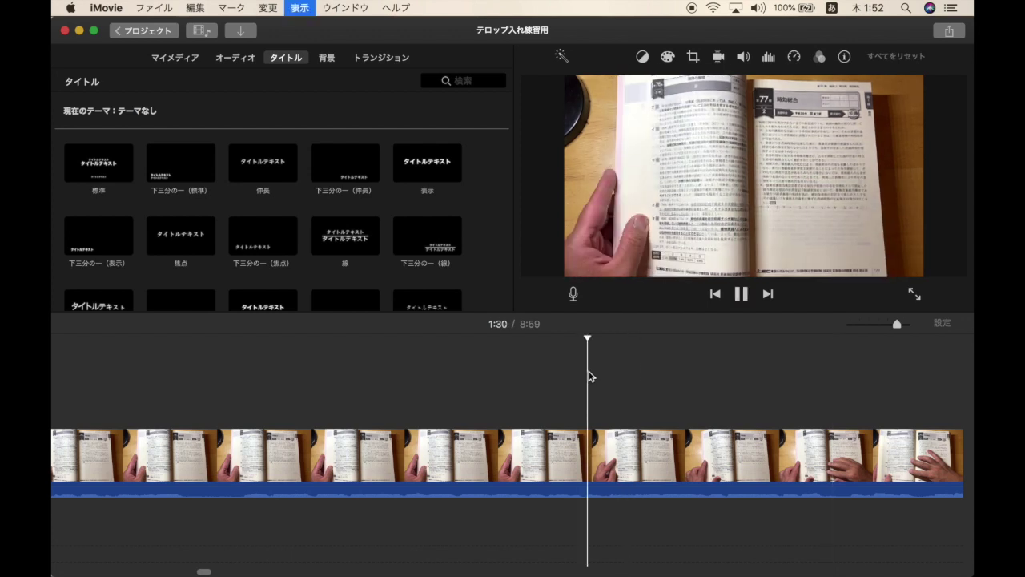
pyautogui.click(741, 294)
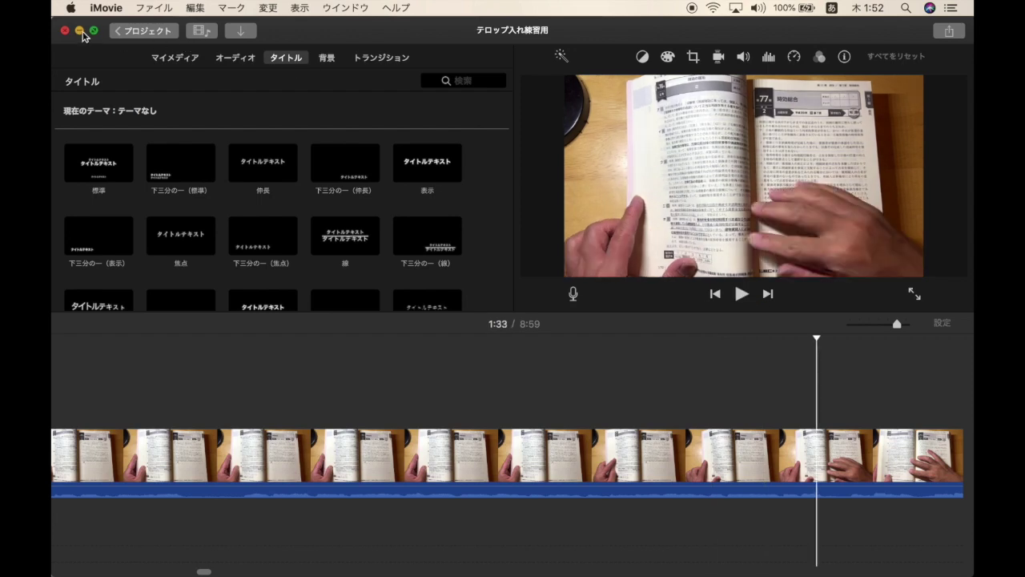
pyautogui.click(80, 30)
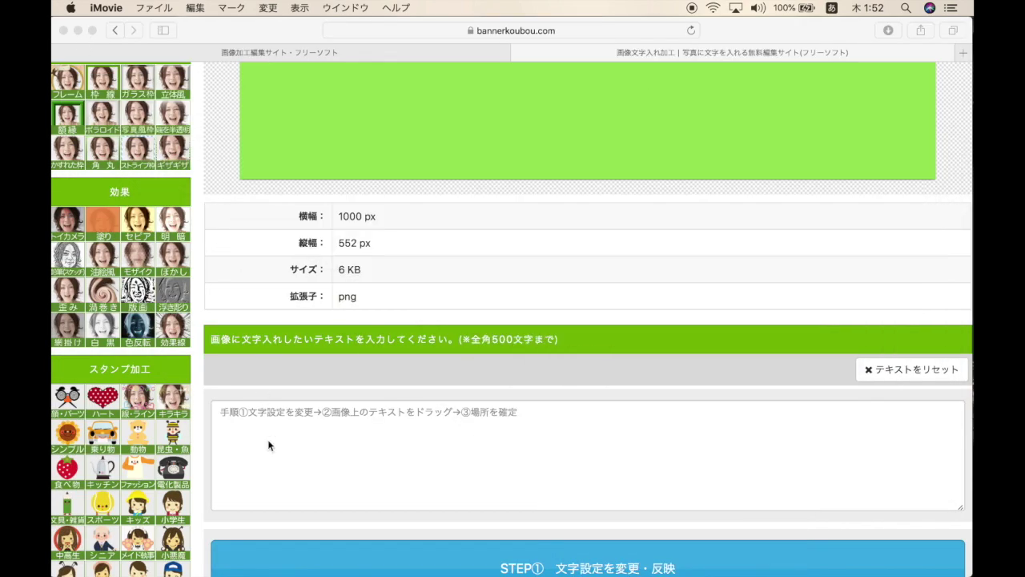
# Enter the caption 開店準備の方がなかなかね in the text box
pyautogui.click(268, 449)
pyautogui.write('書いてn')
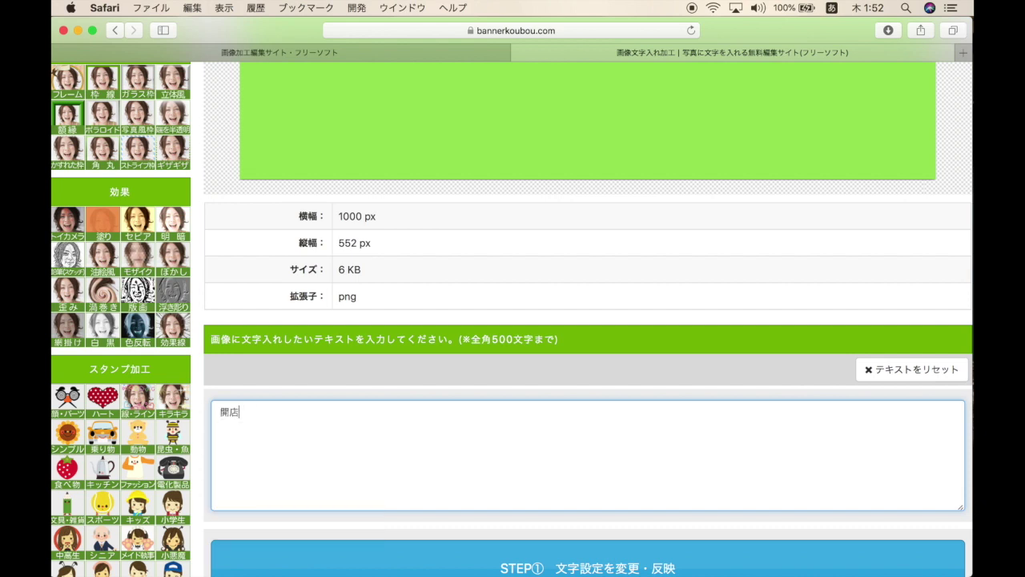
pyautogui.write('junbi')
pyautogui.press('space')
pyautogui.press('Return')
pyautogui.write('ouga')
pyautogui.press('space')
pyautogui.write('anak')
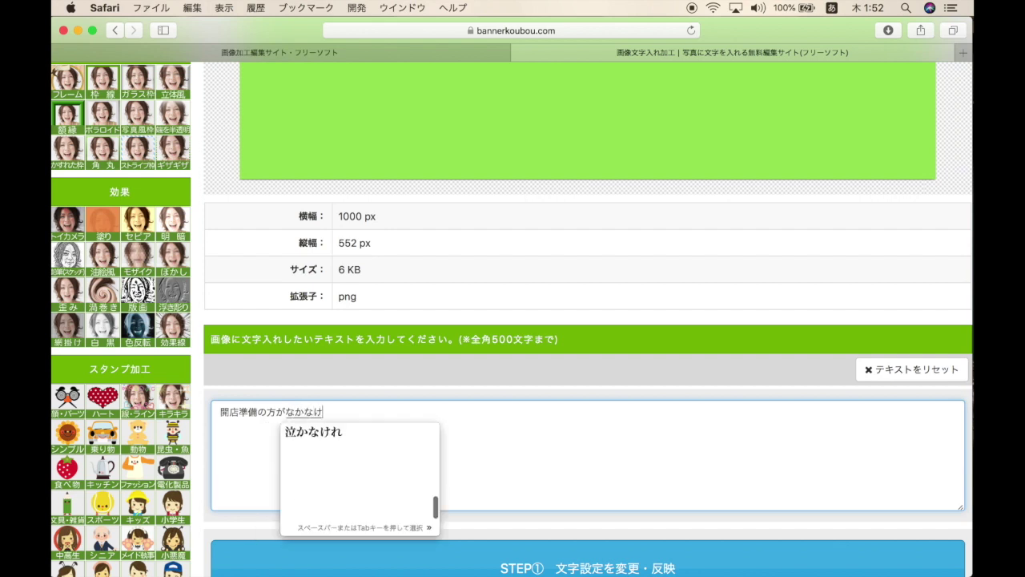
pyautogui.press('BackSpace')
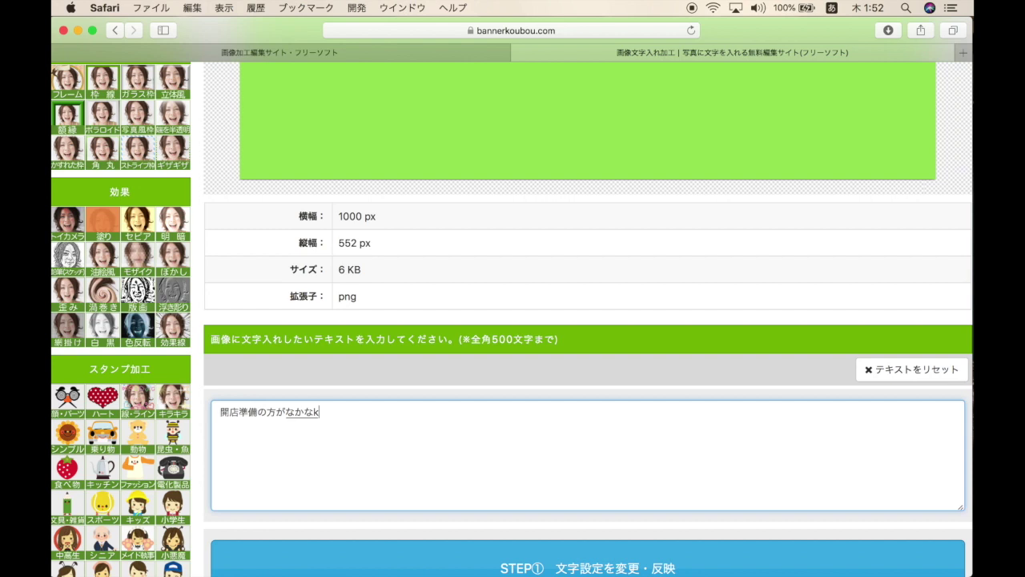
pyautogui.write('e')
pyautogui.press('Return')
# Check the text settings: size 60, white #ffffff, 12-wide red #ff0000 outline
pyautogui.scroll(-3, 418, 490)
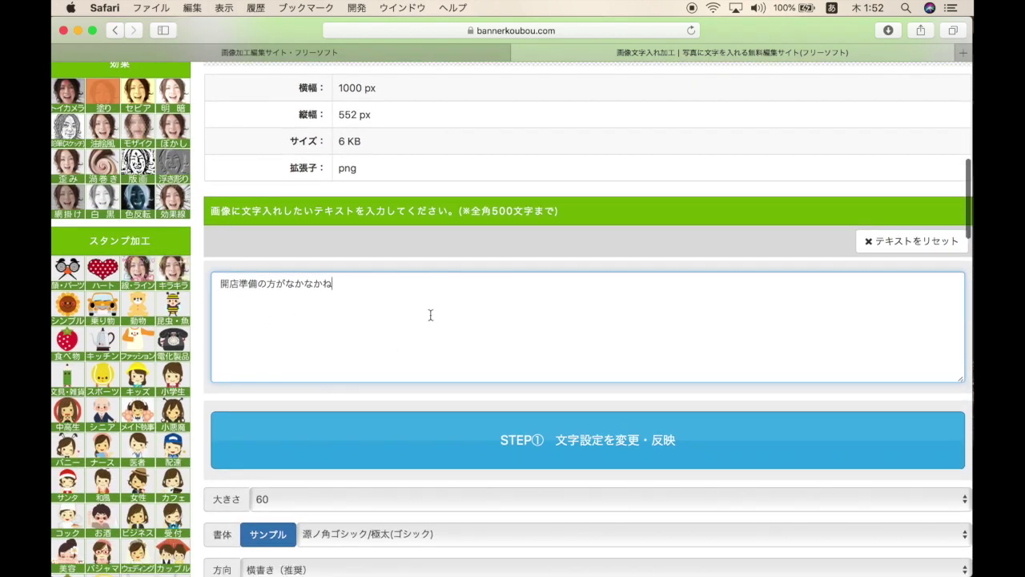
pyautogui.scroll(-4, 430, 315)
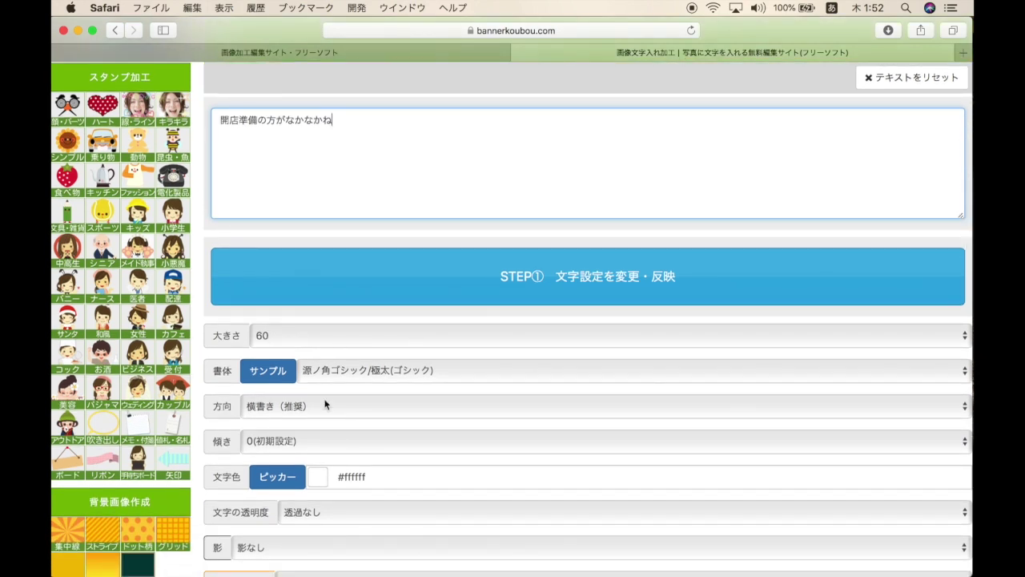
pyautogui.scroll(-1, 358, 407)
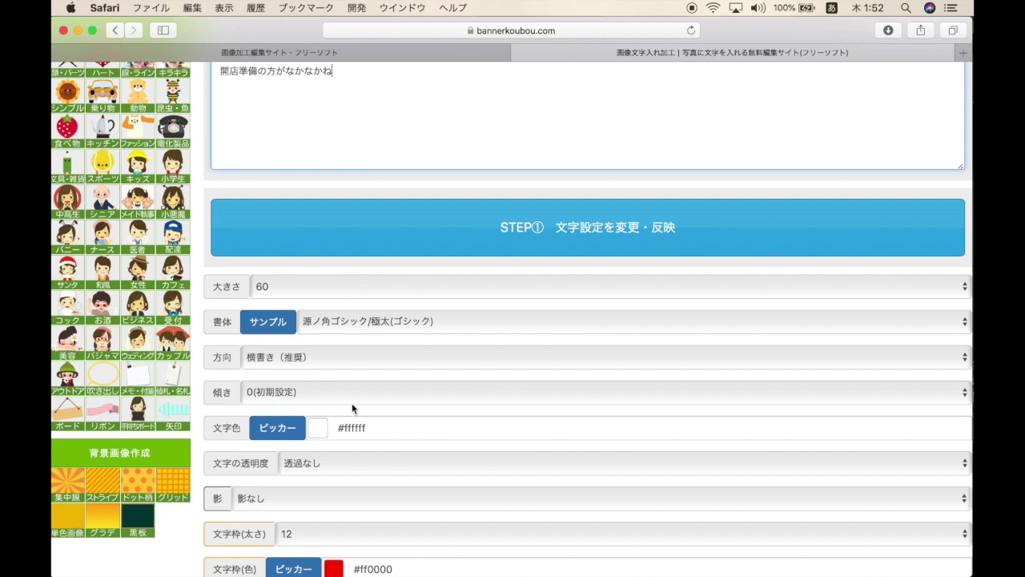
pyautogui.scroll(-1, 423, 389)
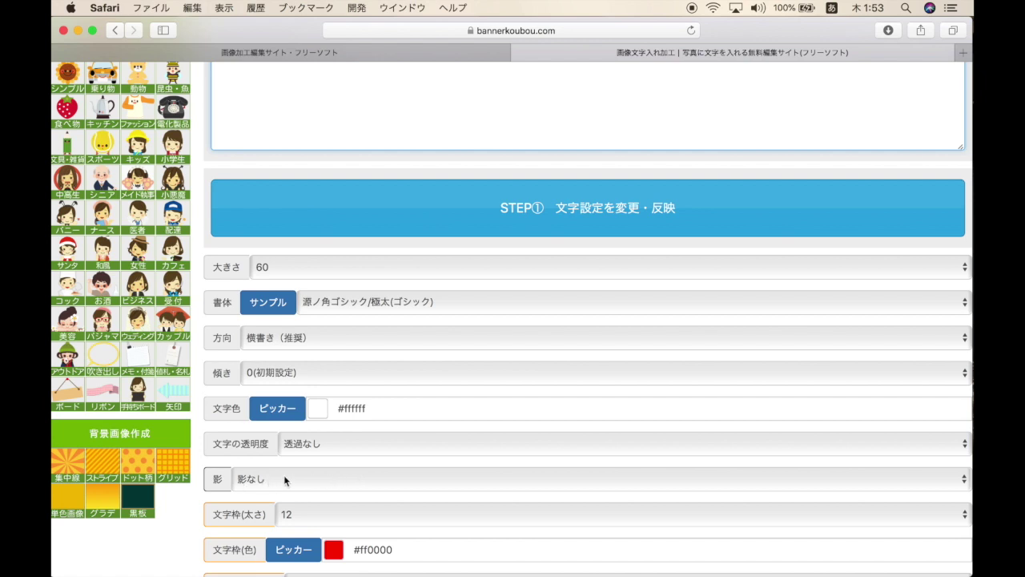
# Apply the text settings and drag 開店準備の方がなかなかね to the image's bottom edge
pyautogui.click(645, 210)
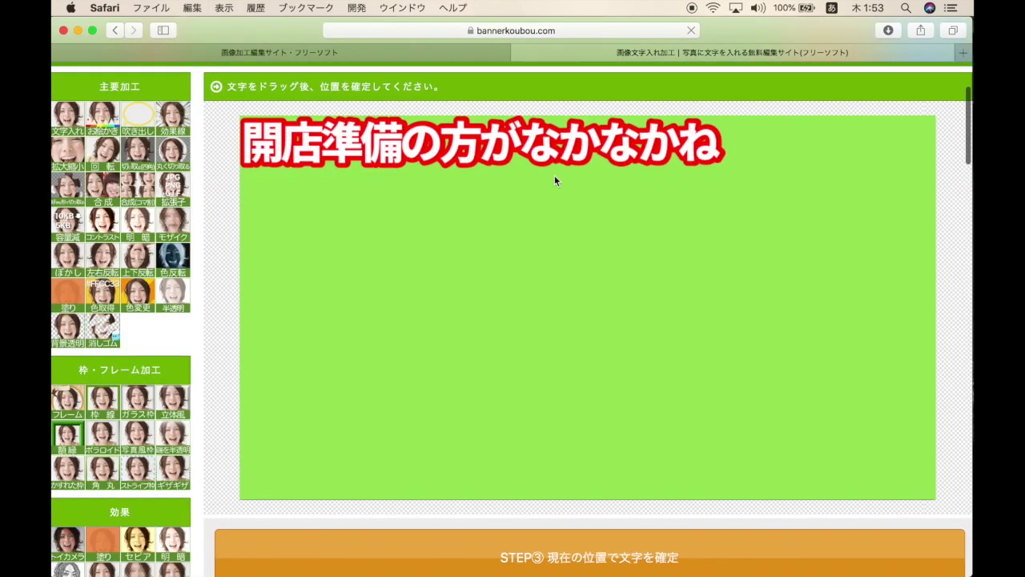
pyautogui.moveTo(486, 153)
pyautogui.mouseDown()
pyautogui.moveTo(578, 474)
pyautogui.moveTo(573, 460)
pyautogui.mouseUp()
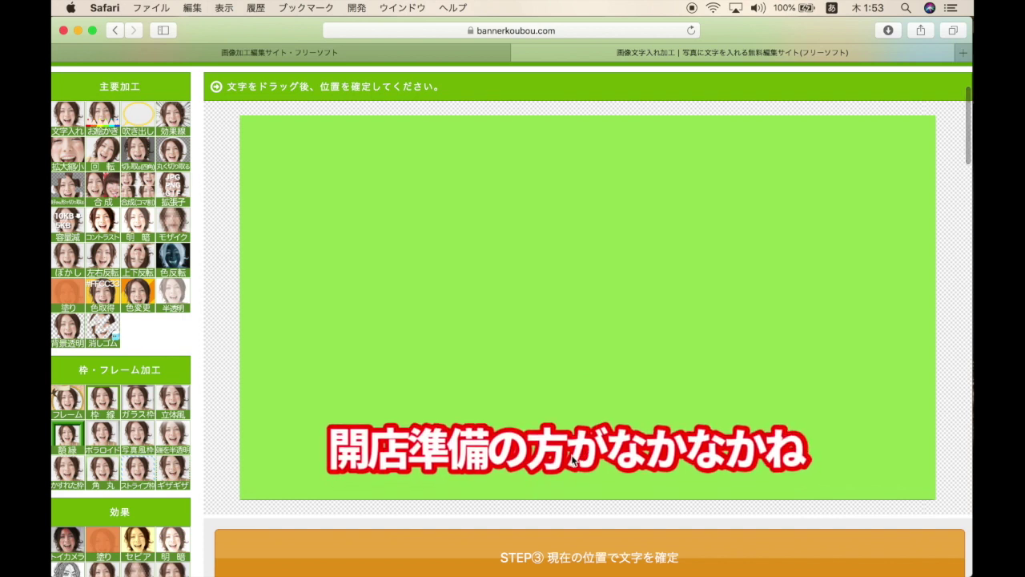
pyautogui.scroll(-3, 573, 460)
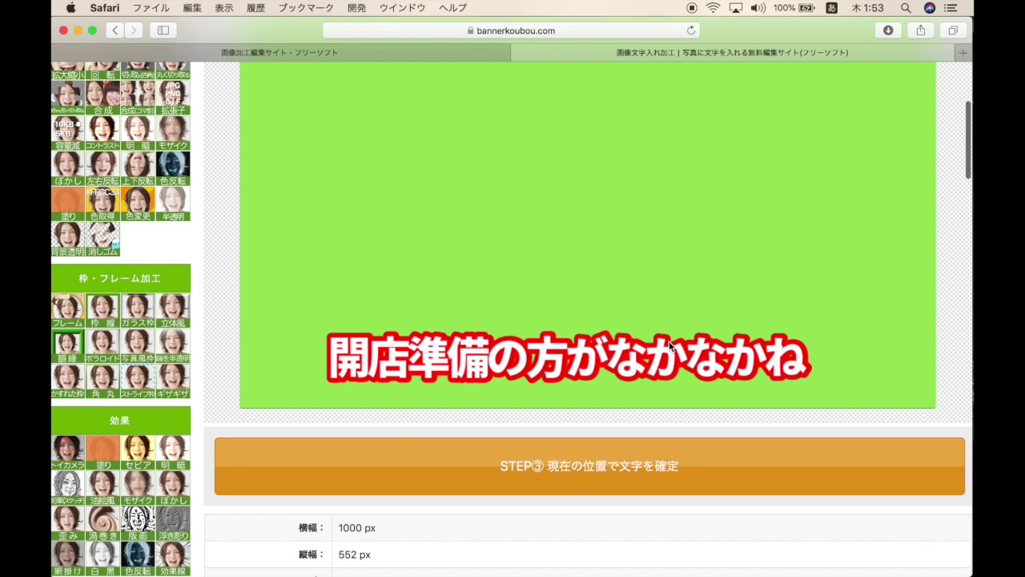
pyautogui.scroll(-2, 669, 344)
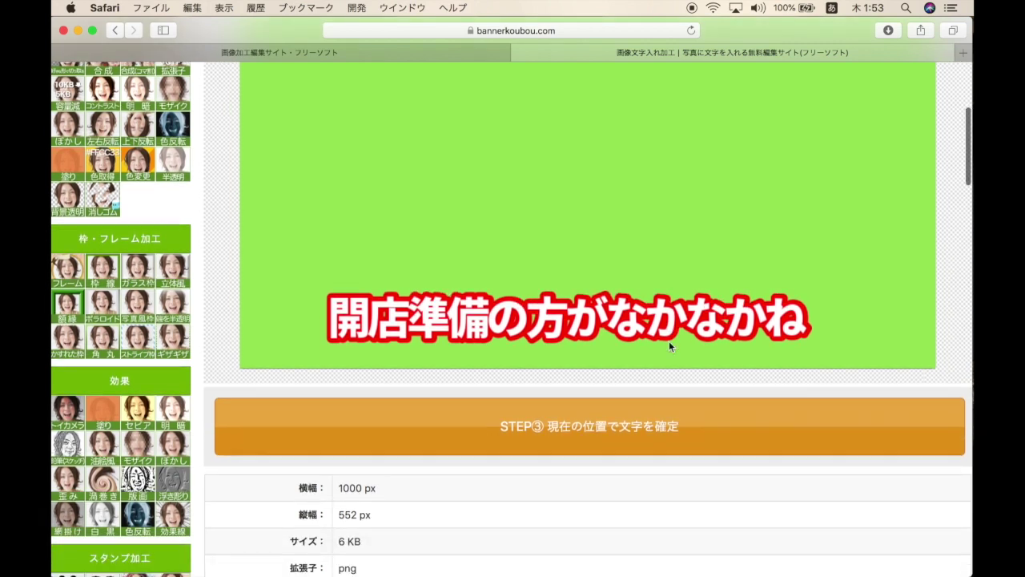
pyautogui.click(629, 439)
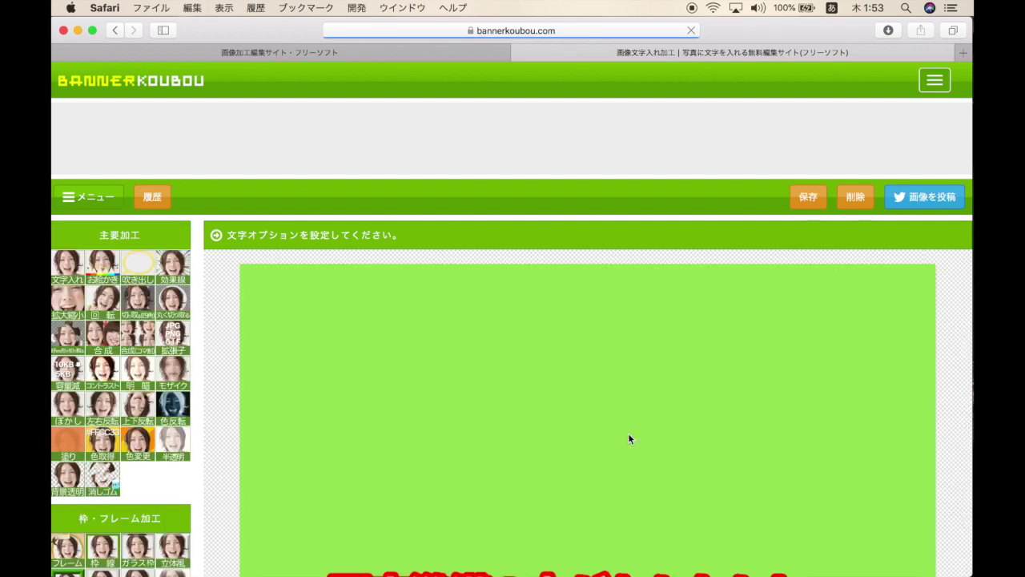
# Download the captioned green image as a PNG, quit Preview, and minimise Safari
pyautogui.scroll(-2, 628, 438)
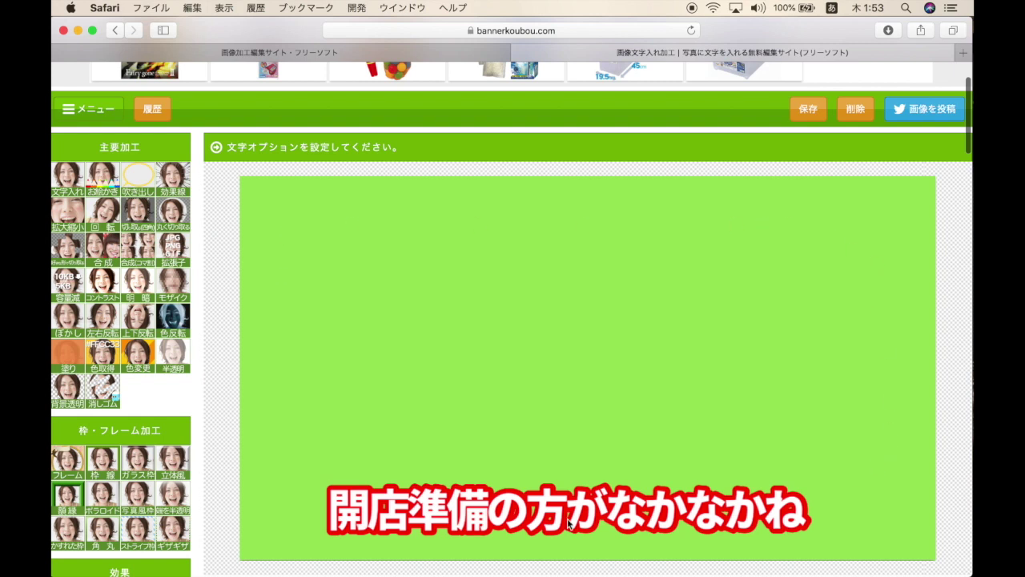
pyautogui.click(807, 111)
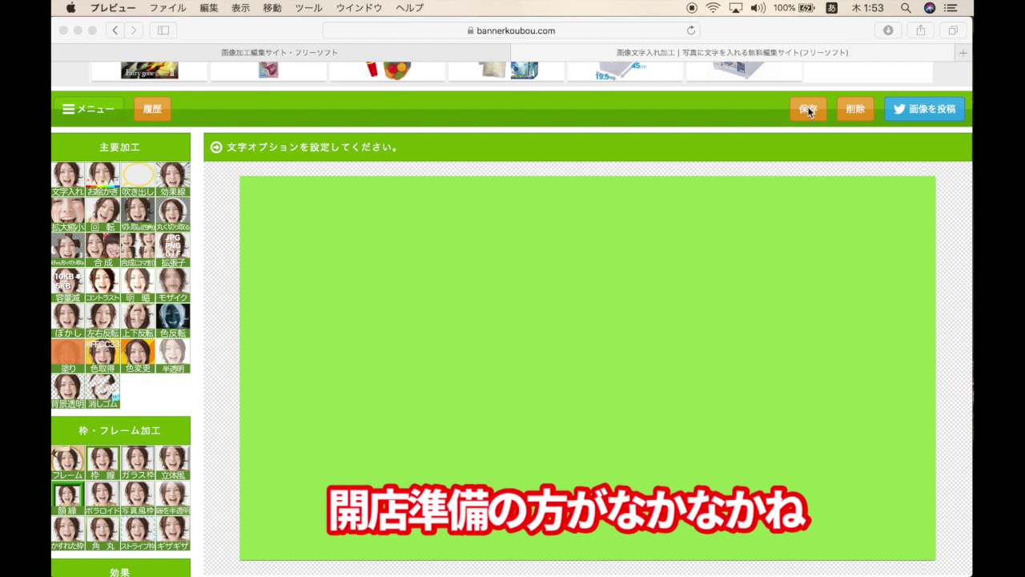
pyautogui.click(112, 8)
pyautogui.click(125, 143)
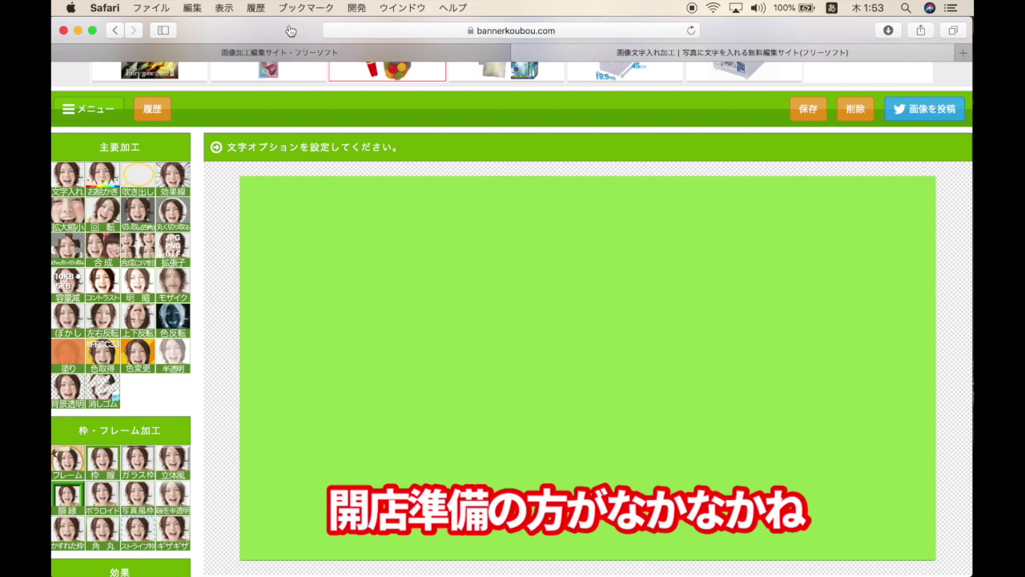
pyautogui.click(78, 31)
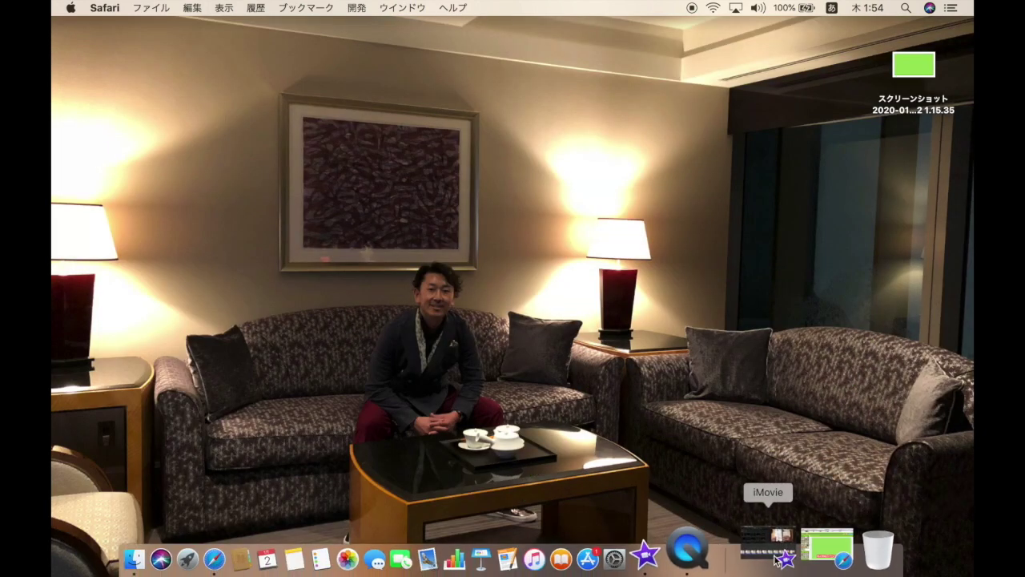
# Drag the caption PNG from Finder's Downloads onto the timeline above the book clip at 1:30
pyautogui.click(776, 561)
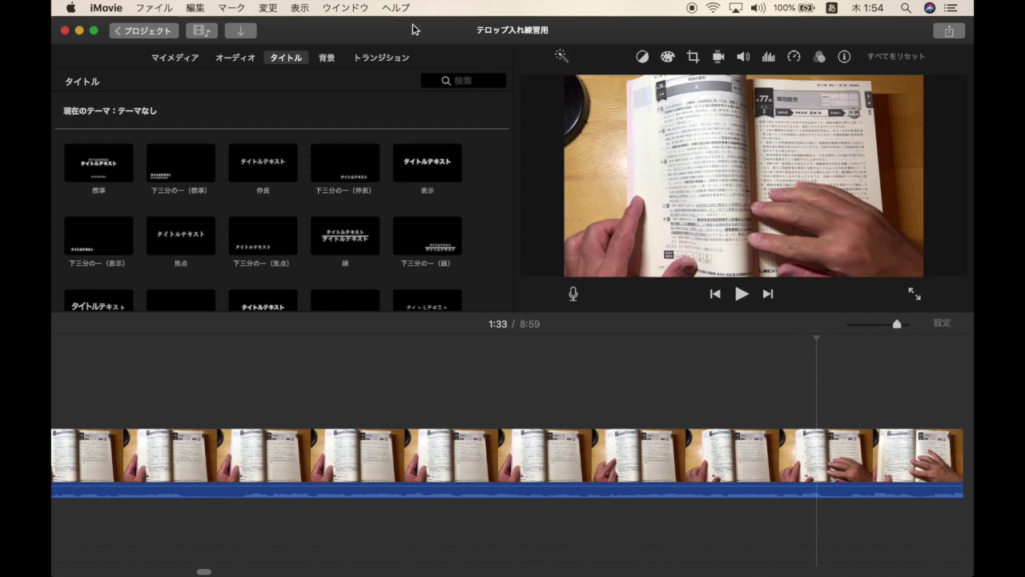
pyautogui.moveTo(412, 40); pyautogui.dragTo(409, 62)
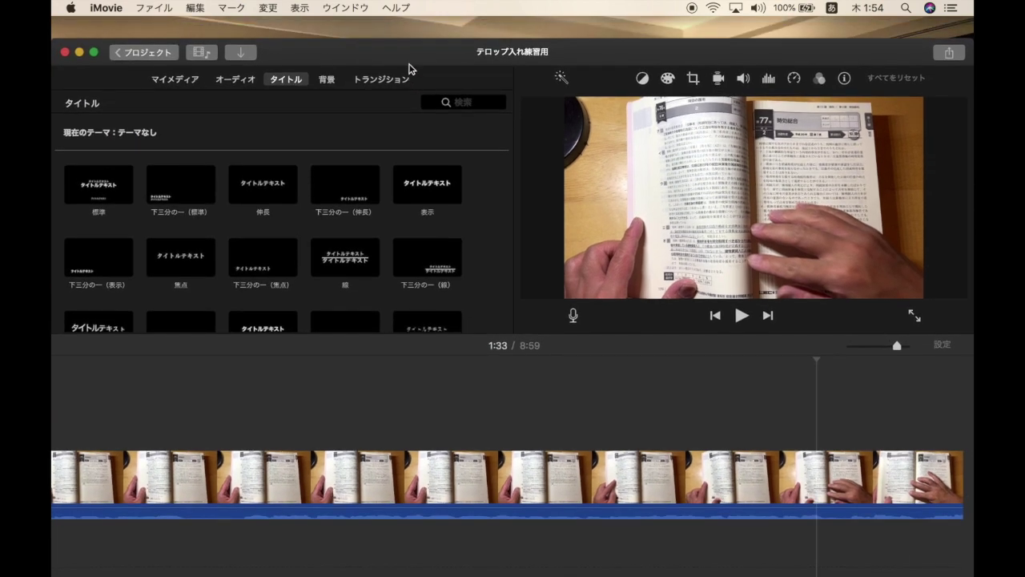
pyautogui.click(368, 30)
pyautogui.click(256, 8)
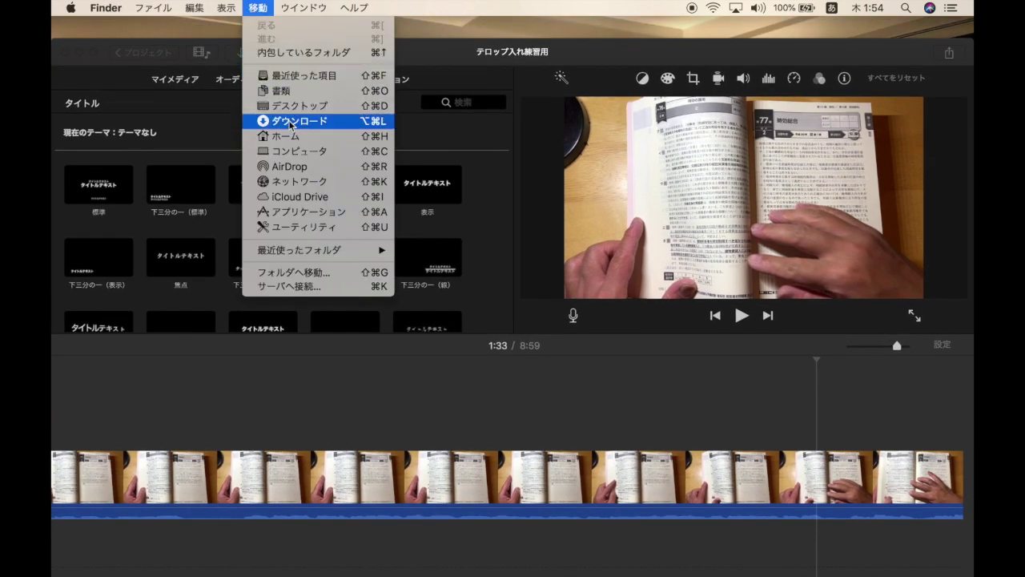
pyautogui.click(290, 121)
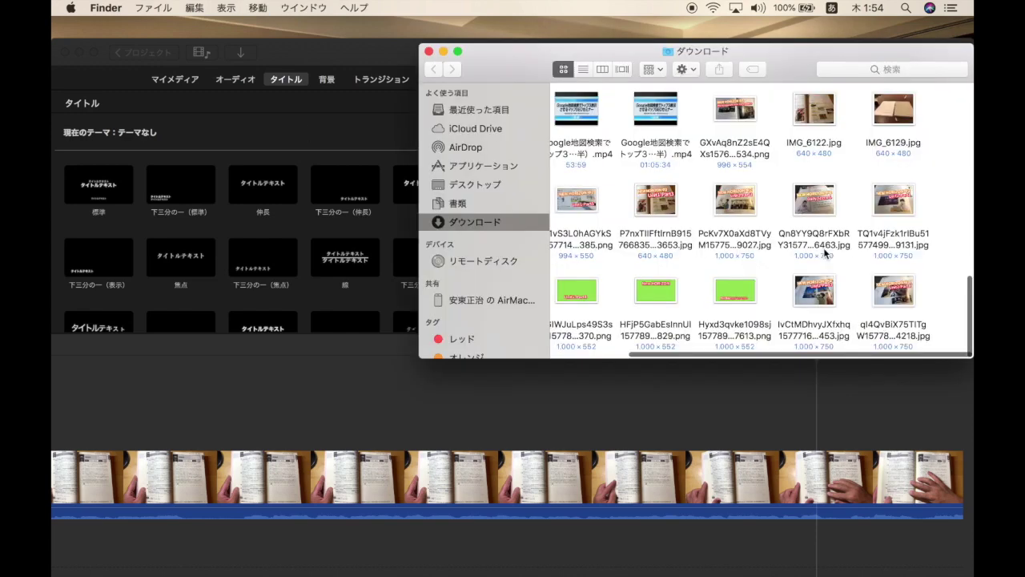
pyautogui.hscroll(-3, 690, 289)
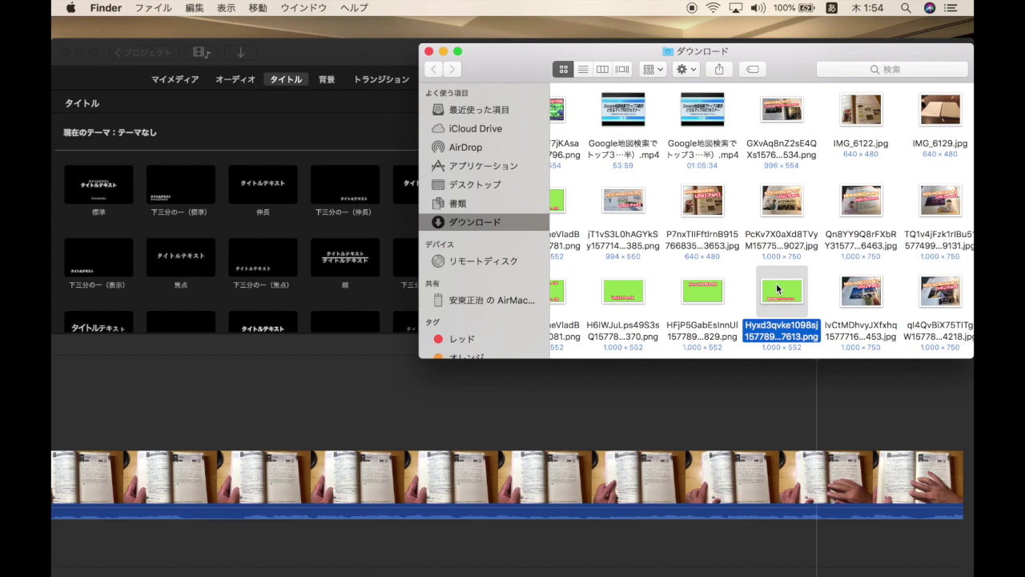
pyautogui.moveTo(777, 289); pyautogui.dragTo(603, 395)
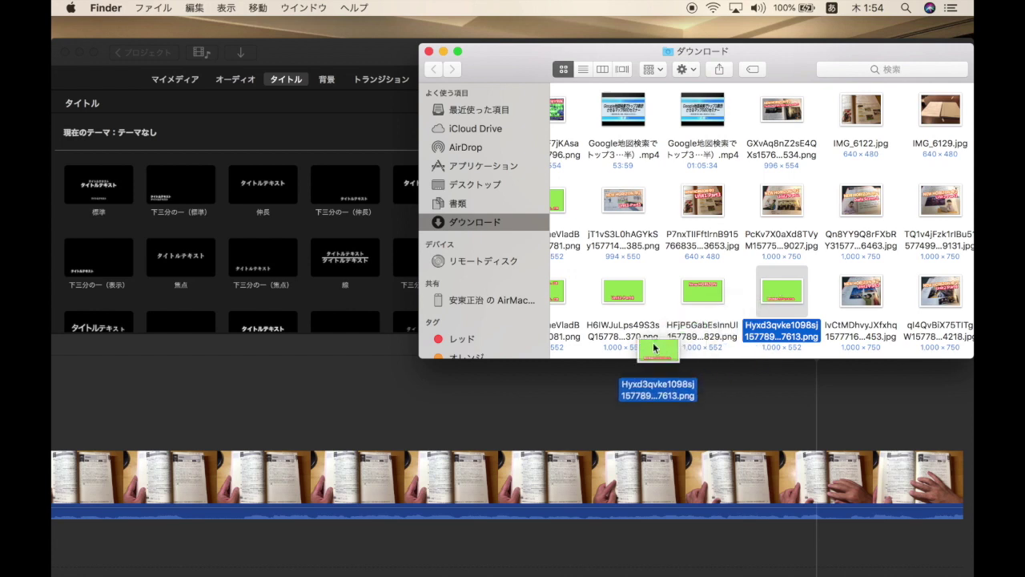
pyautogui.moveTo(603, 396); pyautogui.dragTo(544, 411)
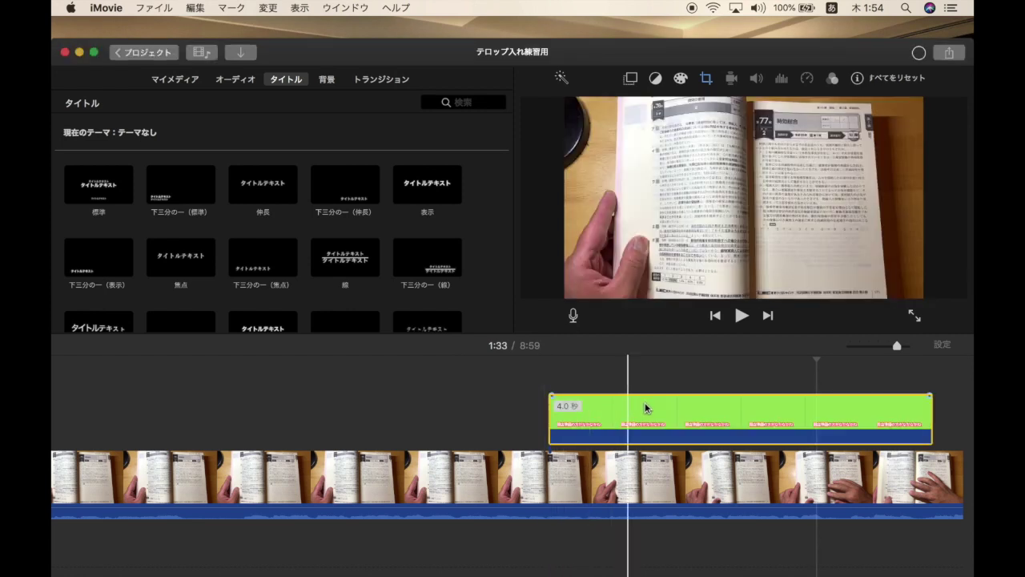
pyautogui.click(547, 400)
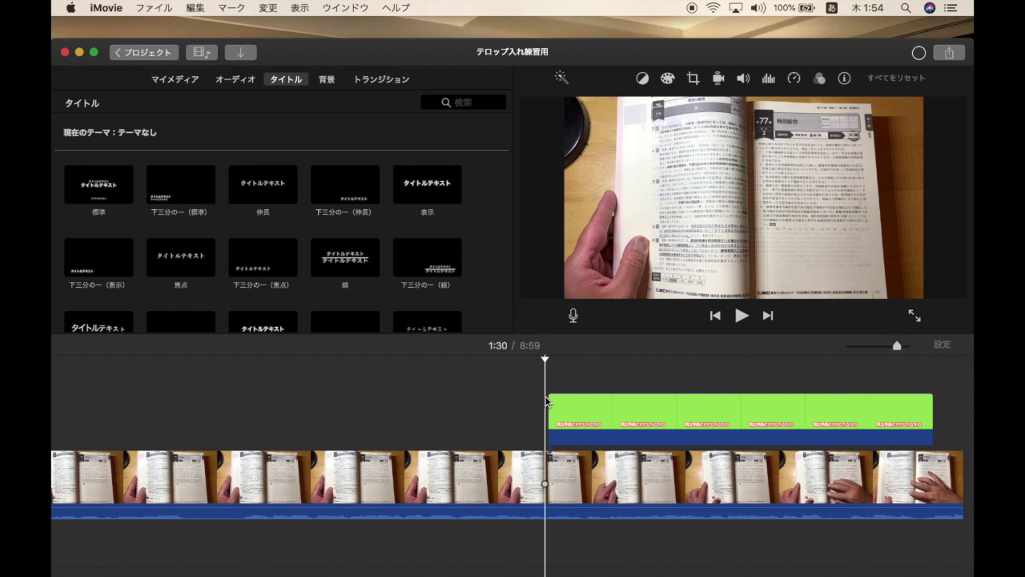
# Preview the caption overlay and move the caption clip later on the timeline
pyautogui.press('space')
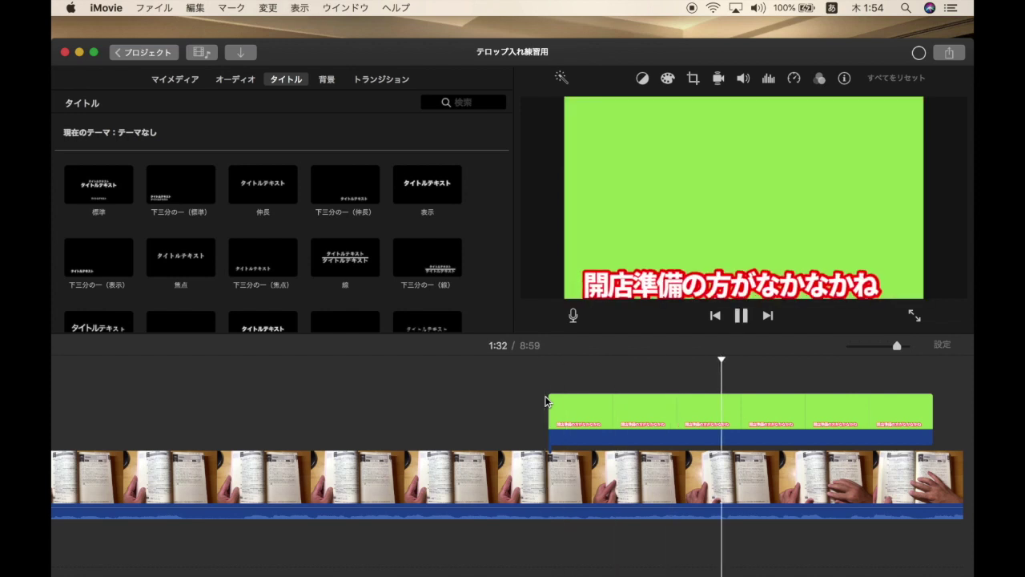
pyautogui.click(548, 400)
pyautogui.moveTo(597, 409); pyautogui.dragTo(794, 414)
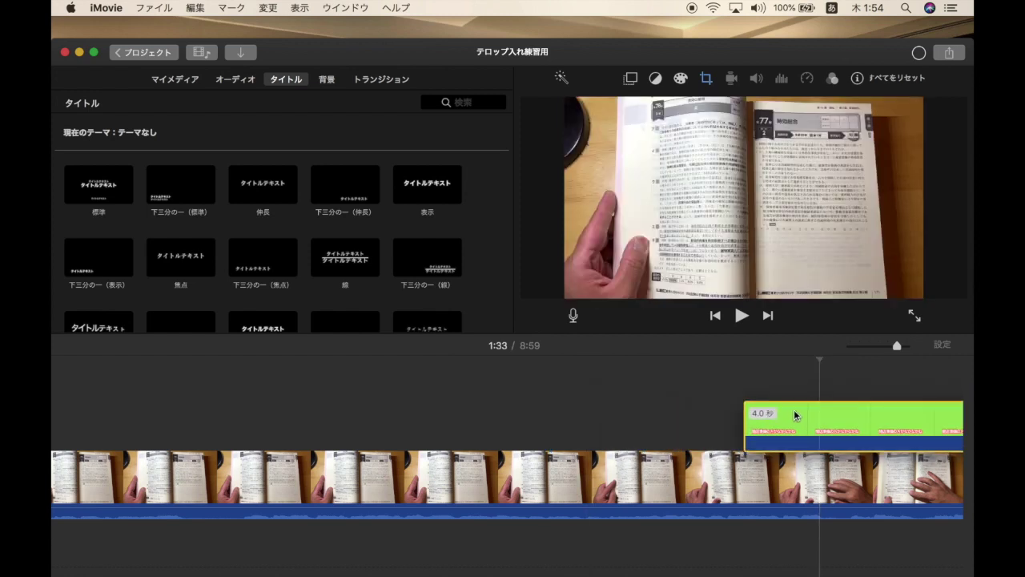
pyautogui.click(733, 393)
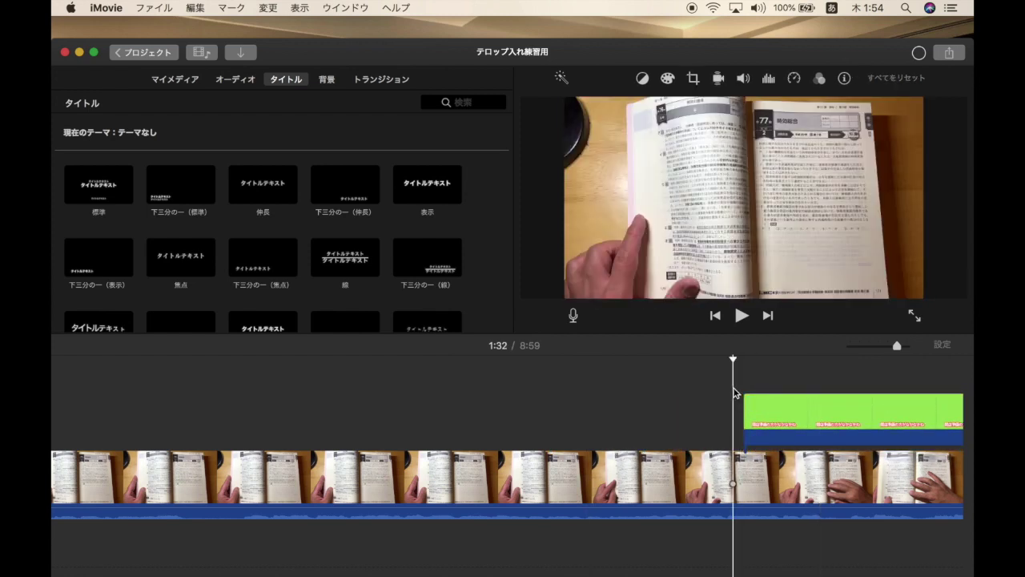
pyautogui.press('space')
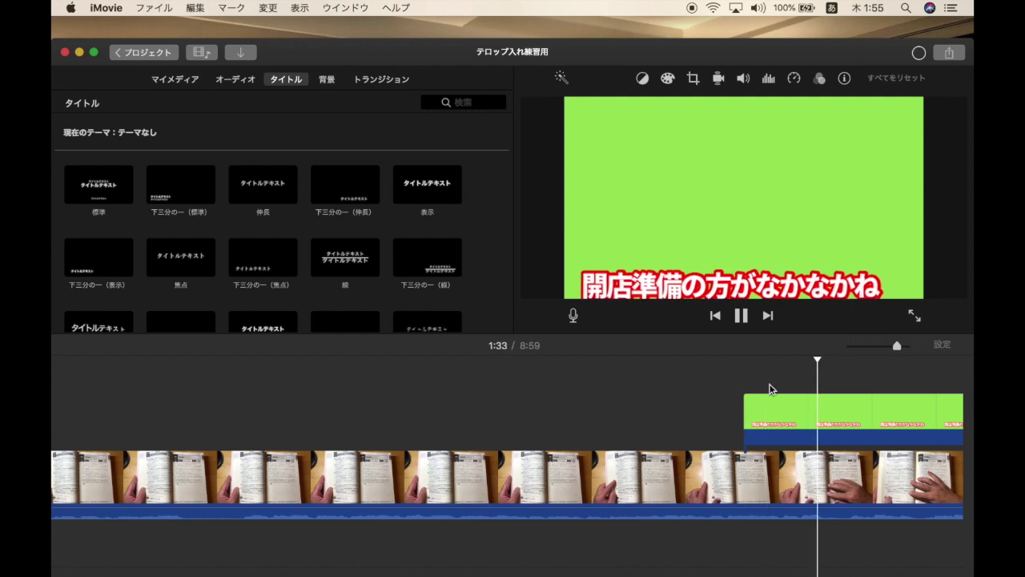
pyautogui.click(794, 406)
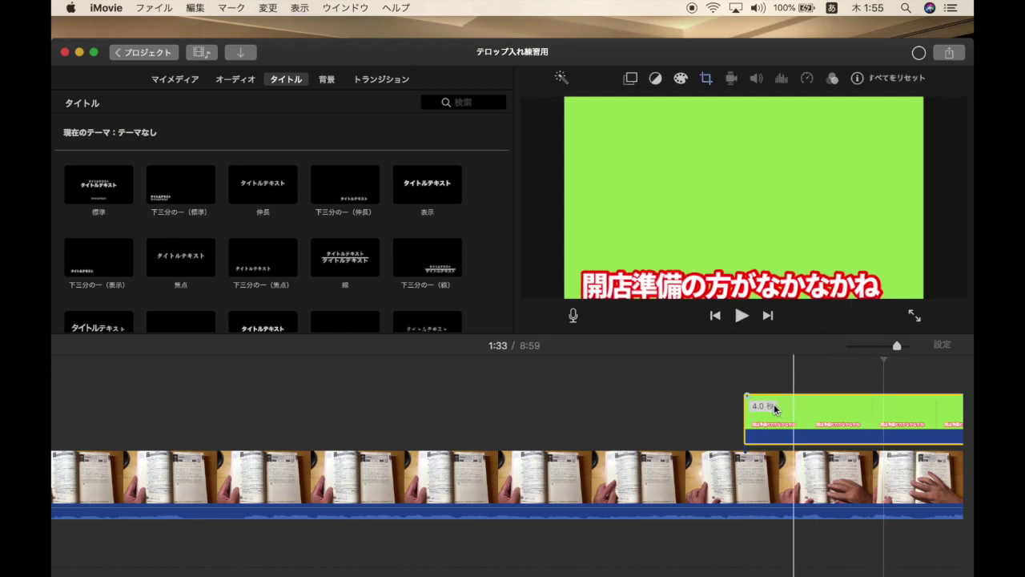
# Nudge the caption clip slightly earlier, recheck the timing, and open its crop settings
pyautogui.moveTo(794, 406); pyautogui.dragTo(766, 399)
pyautogui.click(693, 393)
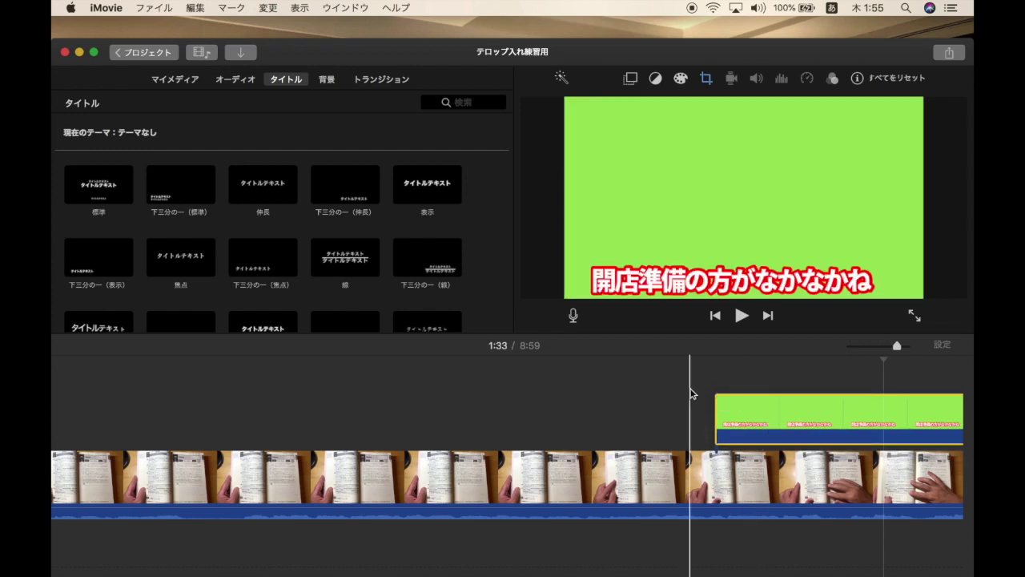
pyautogui.press('space')
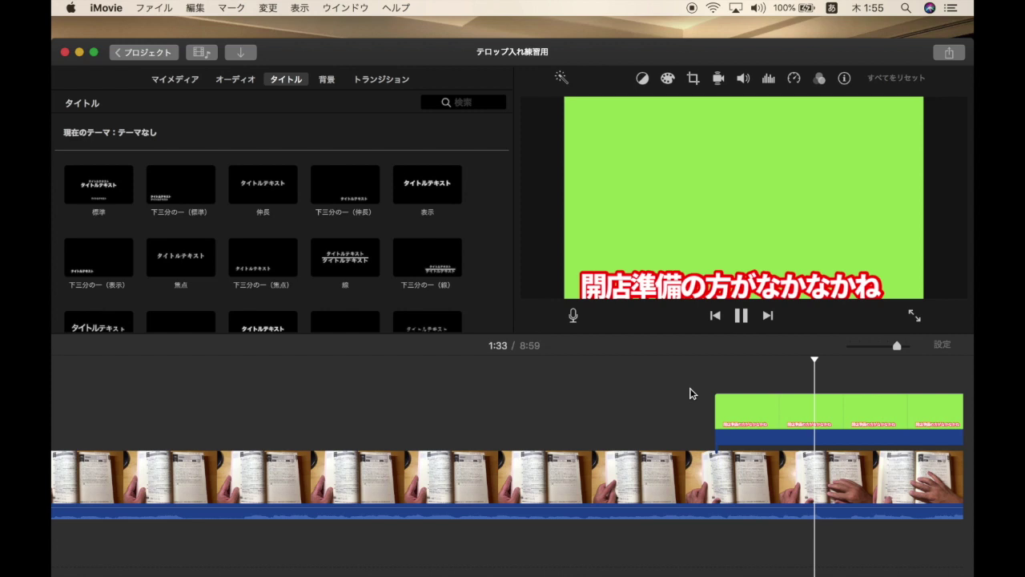
pyautogui.press('space')
pyautogui.hscroll(10, 693, 393)
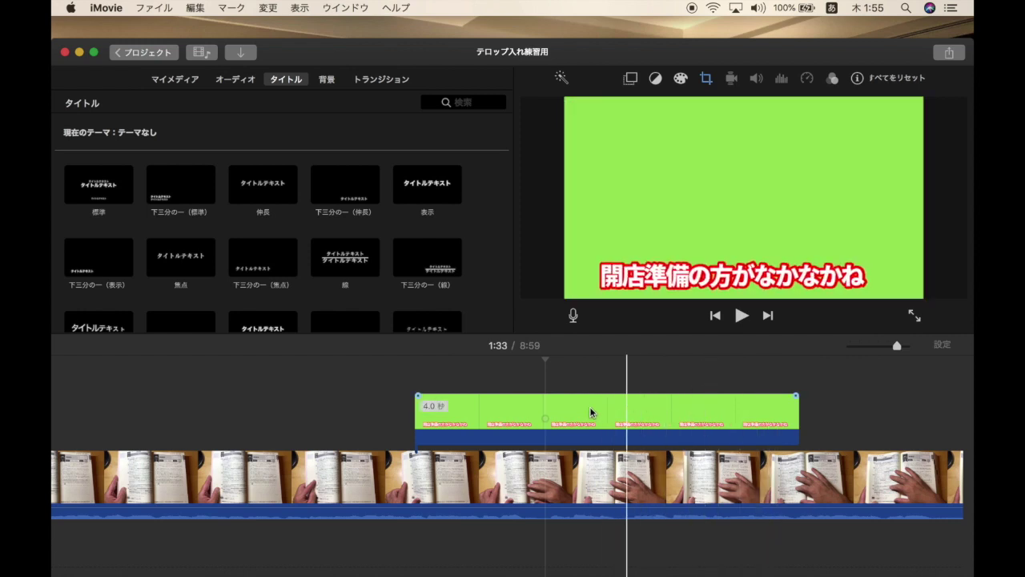
pyautogui.click(618, 409)
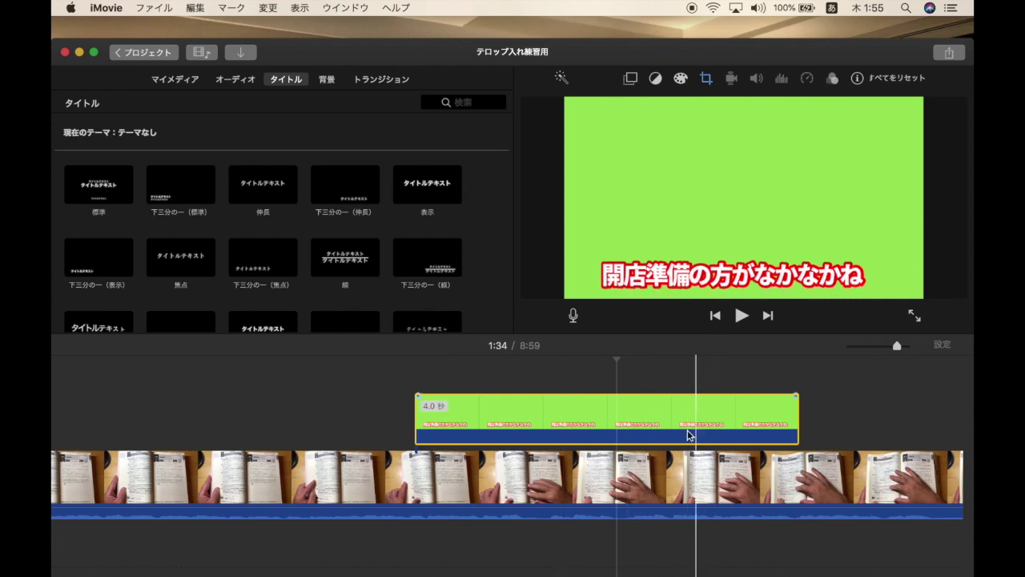
pyautogui.click(708, 82)
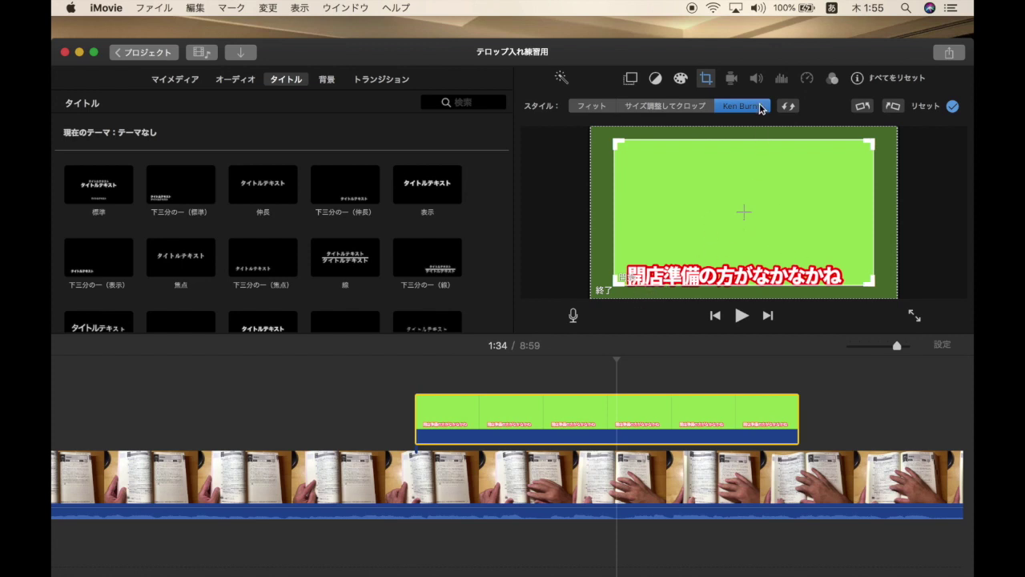
# Switch the caption clip's crop style from Ken Burns to サイズ調整してクロップ and reselect the clip
pyautogui.click(672, 111)
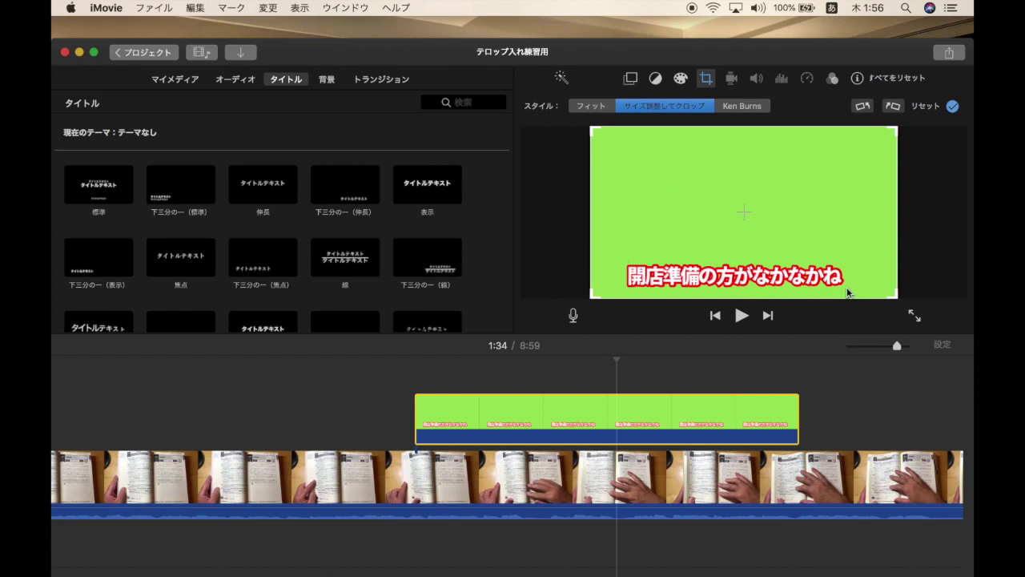
pyautogui.click(941, 228)
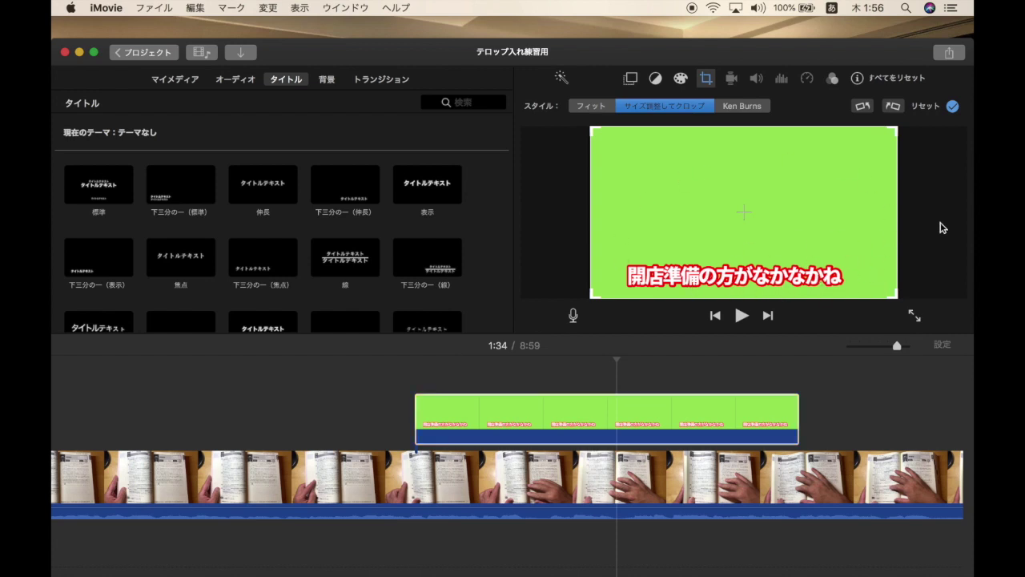
pyautogui.click(850, 401)
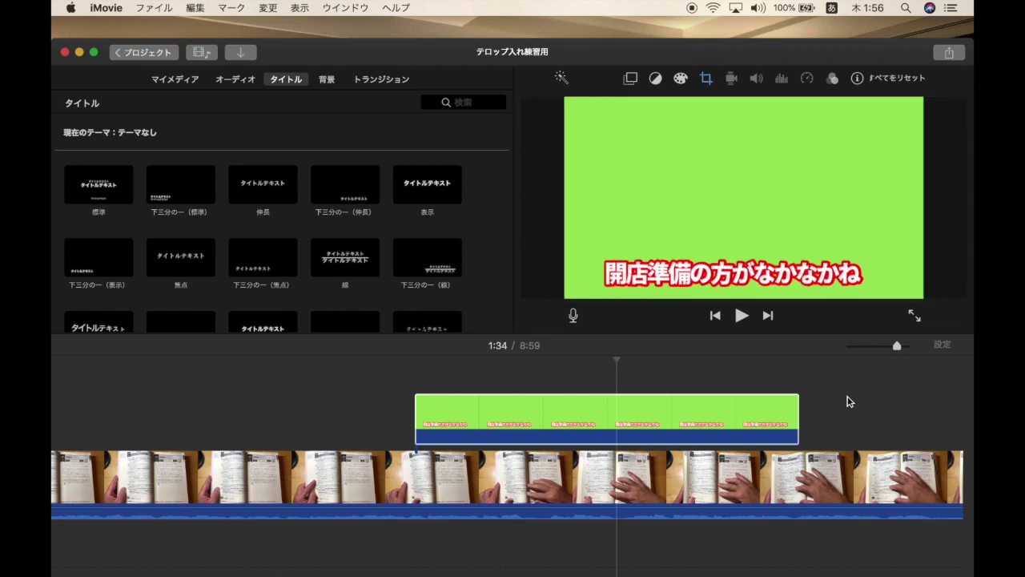
pyautogui.click(769, 408)
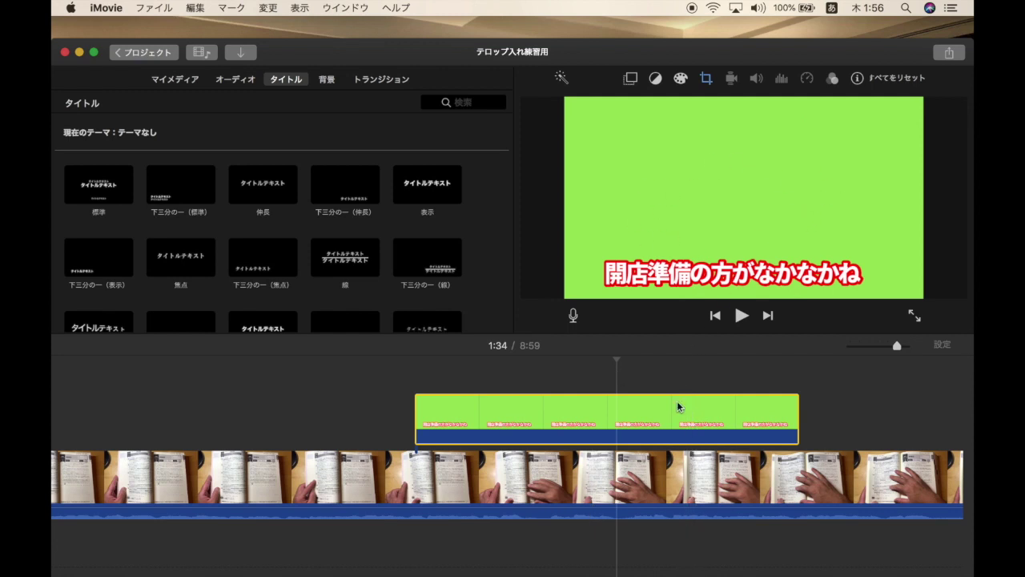
pyautogui.click(631, 82)
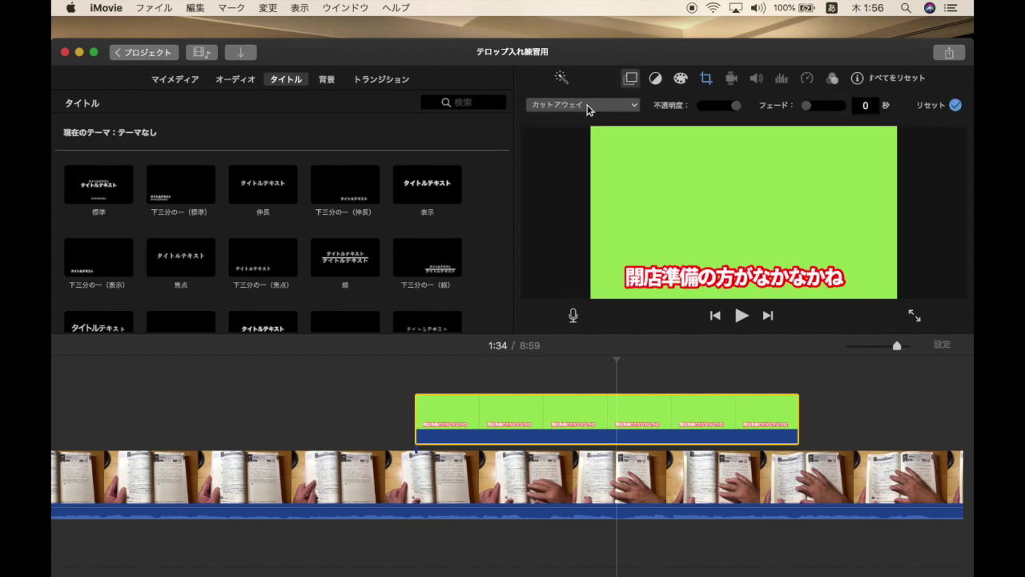
# Set the caption clip's overlay mode to グリーン／ブルースクリーン to key out its green background
pyautogui.click(636, 104)
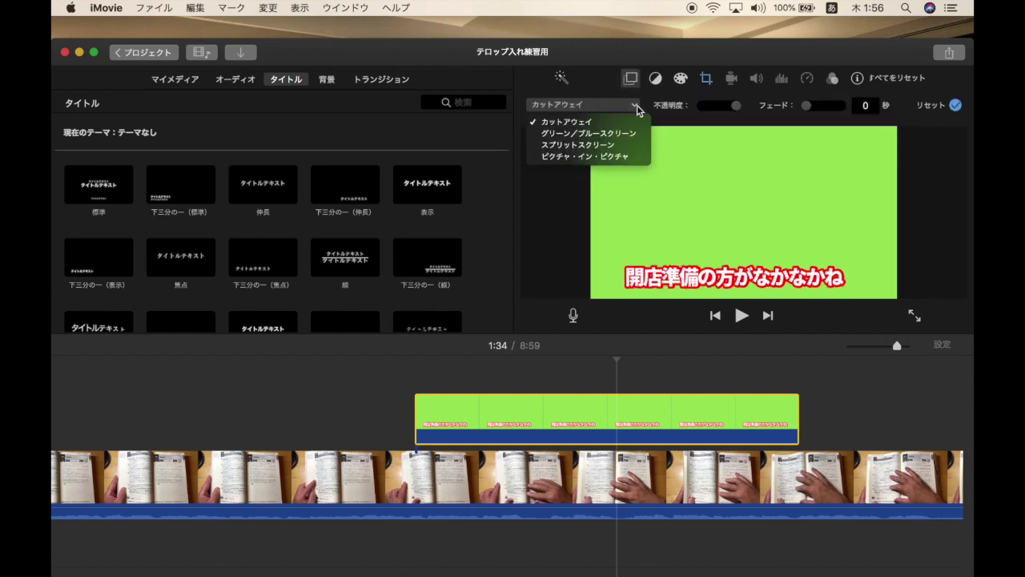
pyautogui.click(607, 134)
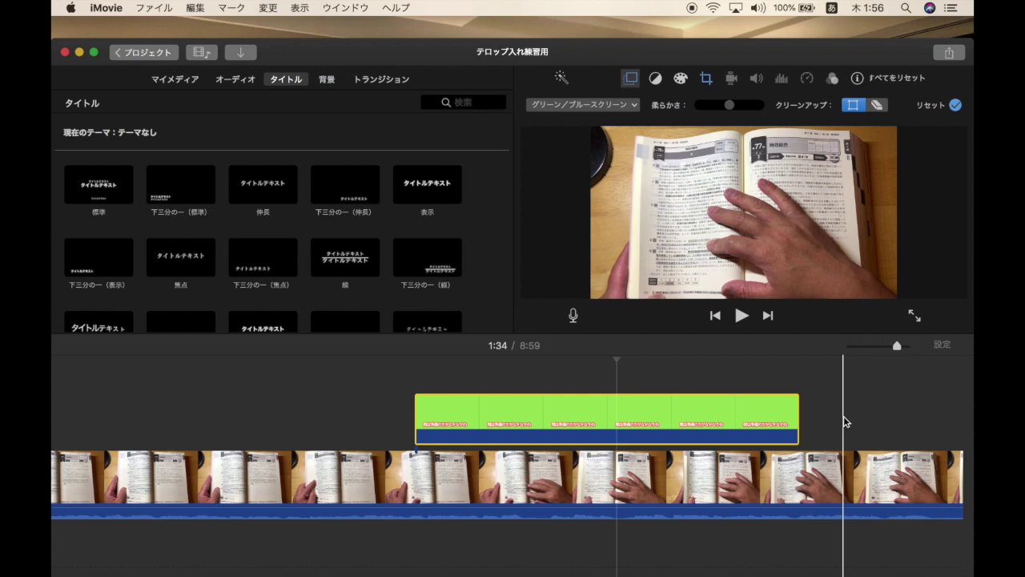
pyautogui.click(383, 393)
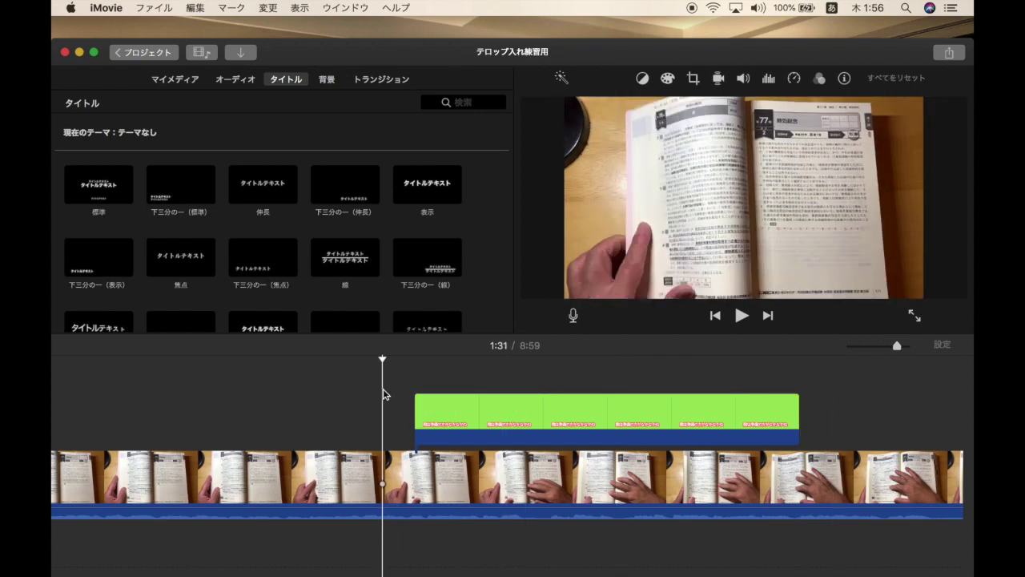
pyautogui.press('space')
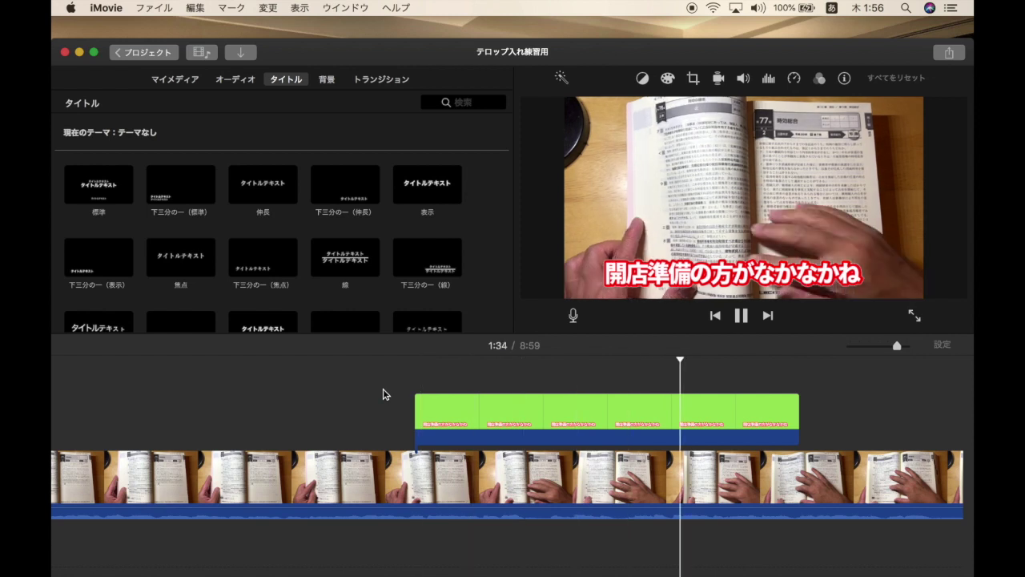
pyautogui.press('space')
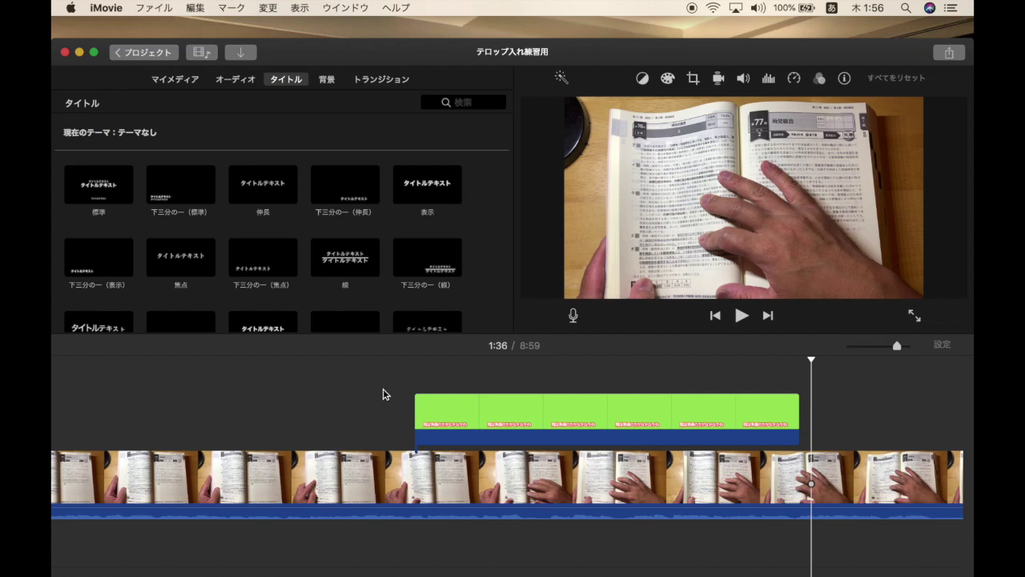
pyautogui.hscroll(5, 382, 388)
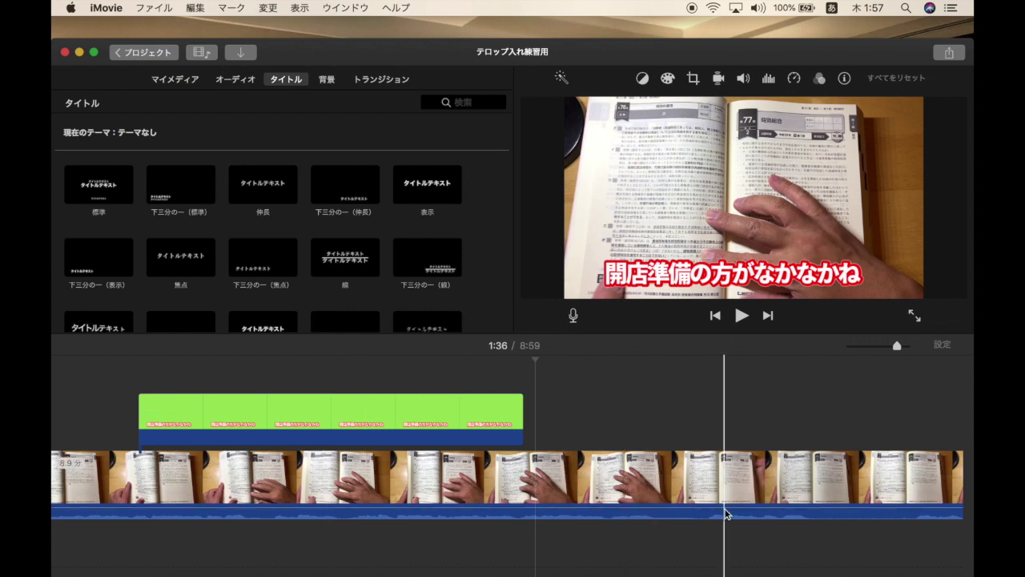
# Apply the current caption text settings and drag the caption lower on the green image
pyautogui.click(781, 547)
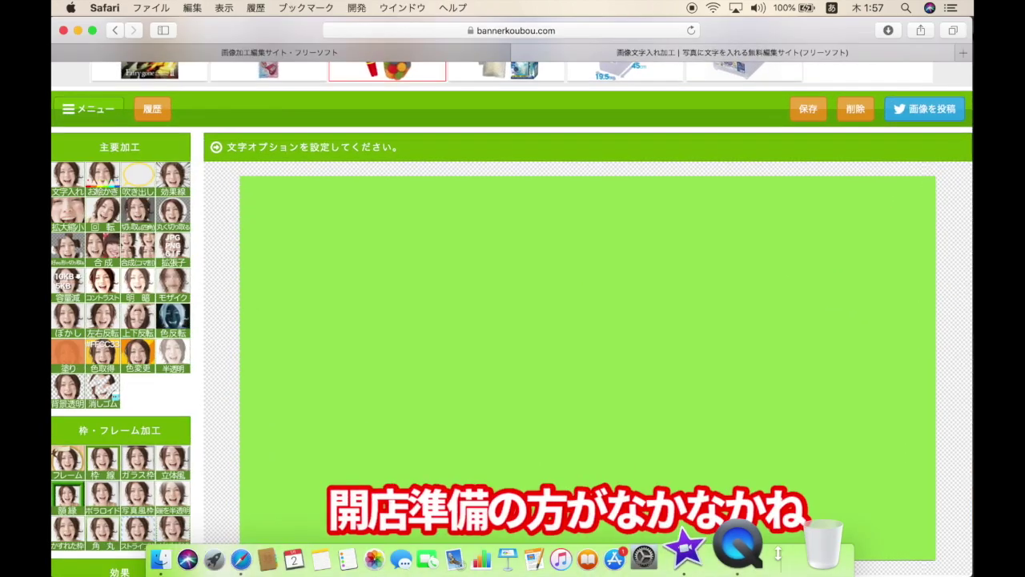
pyautogui.scroll(-3, 608, 396)
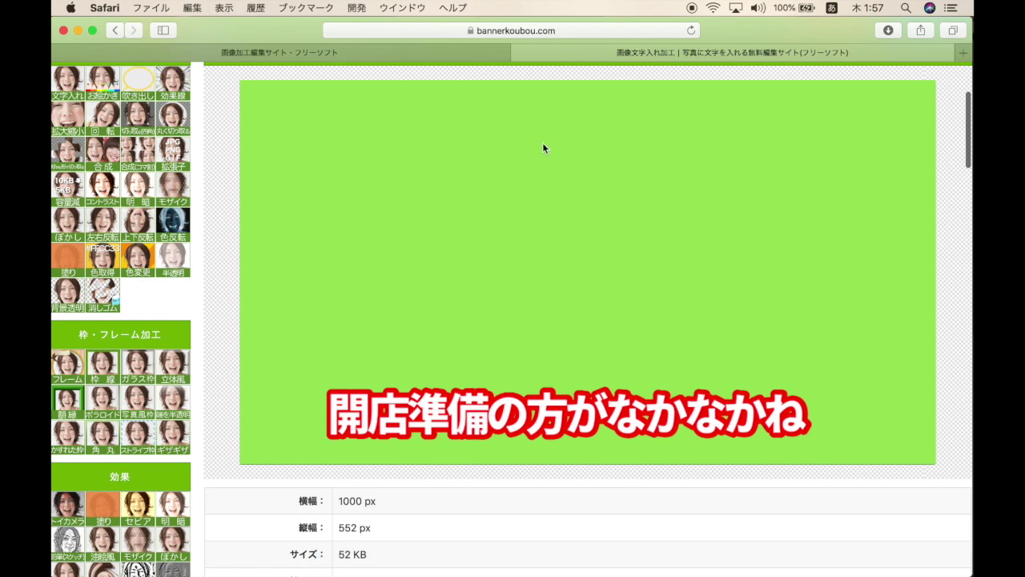
pyautogui.scroll(-5, 470, 131)
pyautogui.scroll(-5, 470, 130)
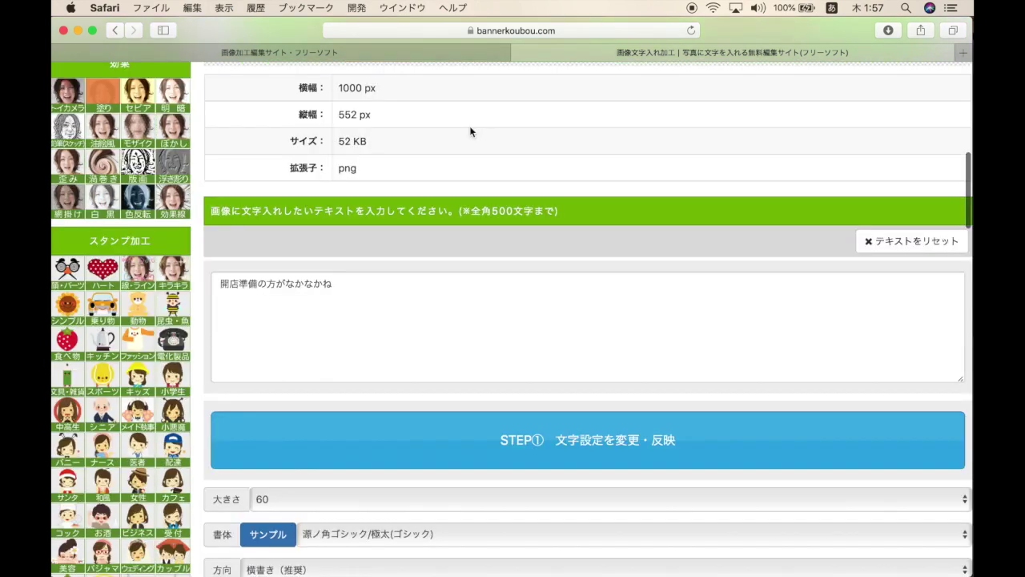
pyautogui.click(639, 389)
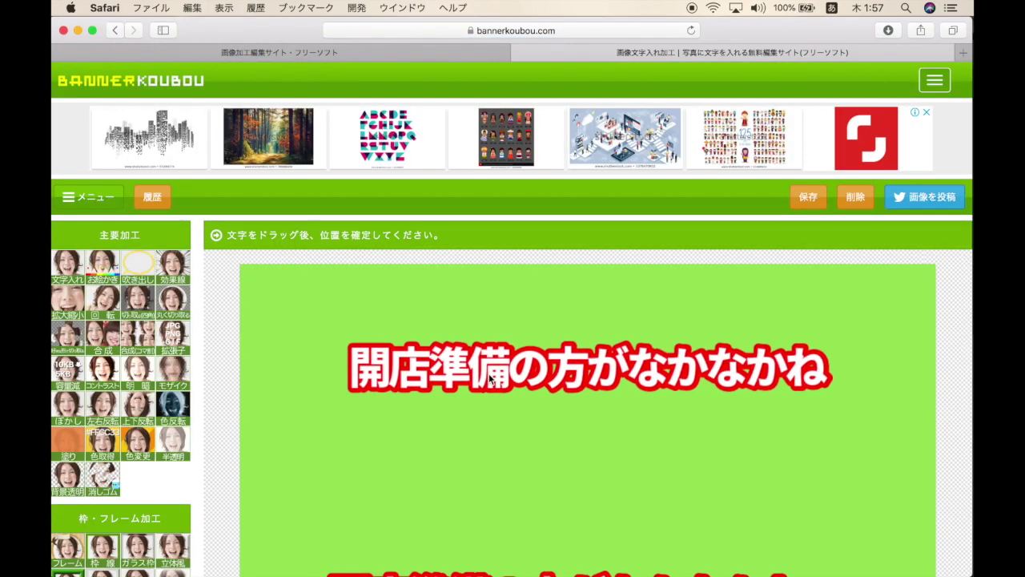
pyautogui.moveTo(383, 302); pyautogui.dragTo(449, 395)
# Tilt the caption text to -8, apply it, and nudge it into position
pyautogui.scroll(-10, 455, 395)
pyautogui.scroll(-3, 454, 395)
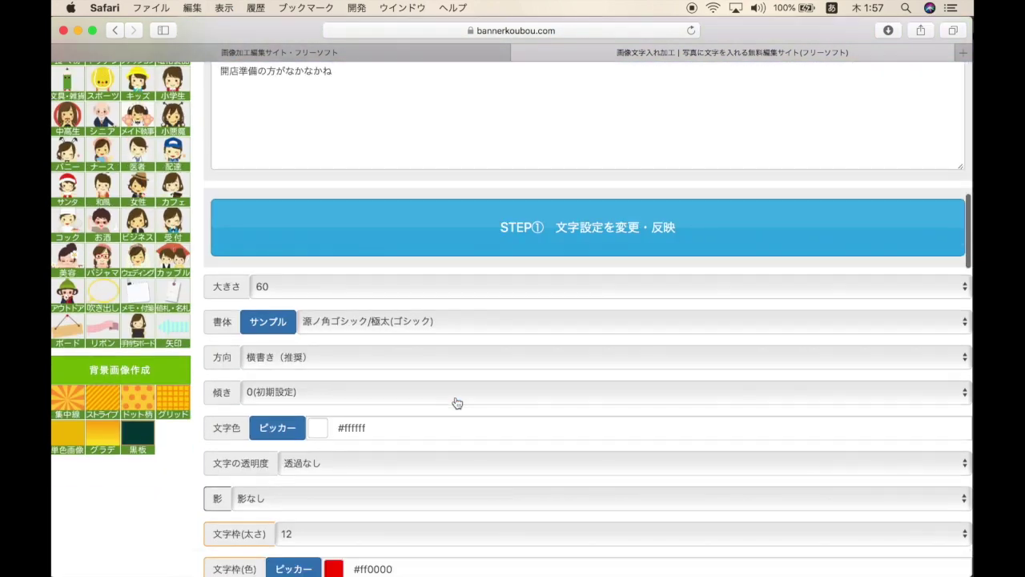
pyautogui.click(296, 397)
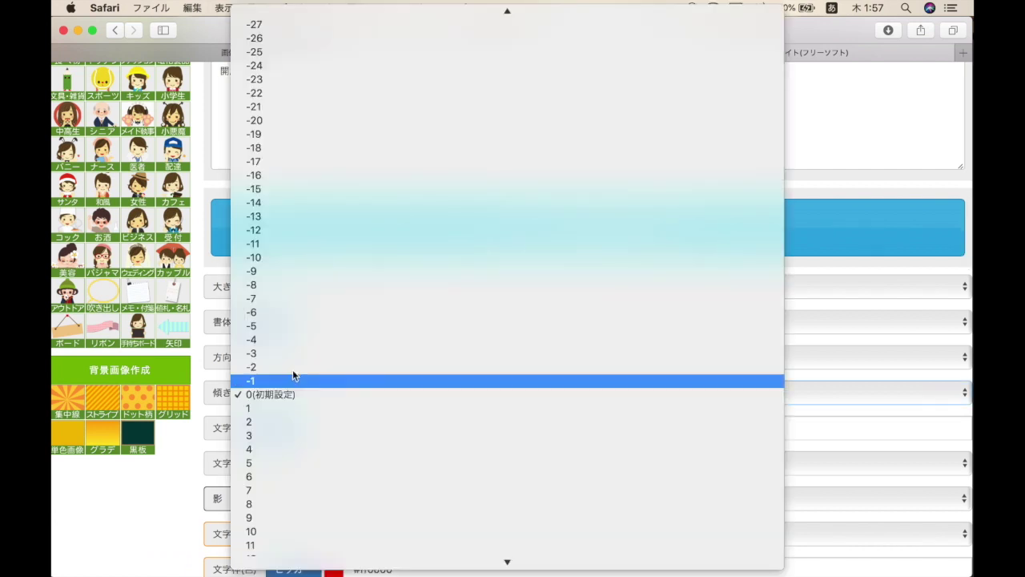
pyautogui.click(297, 286)
pyautogui.click(559, 221)
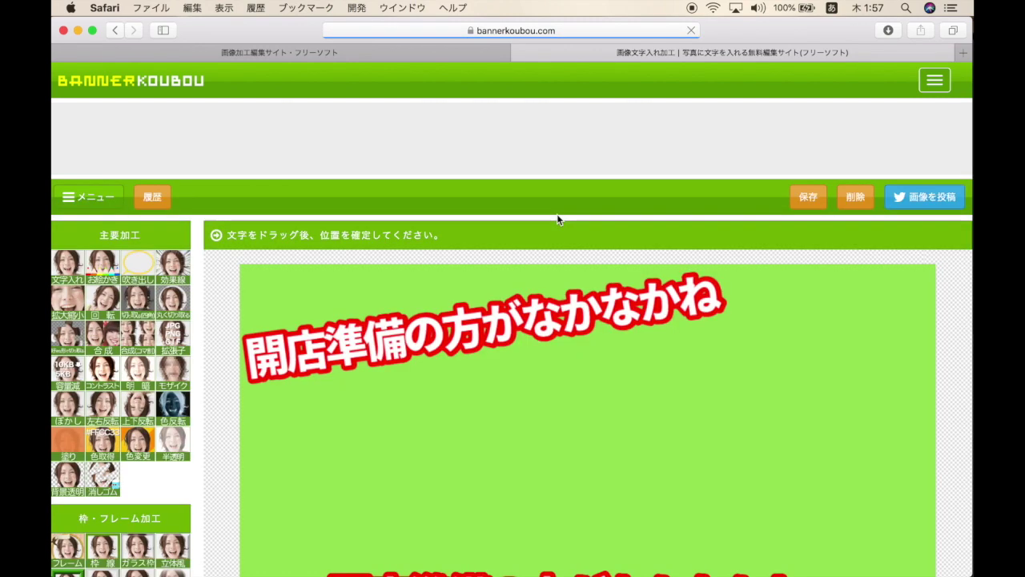
pyautogui.moveTo(587, 390); pyautogui.dragTo(620, 414)
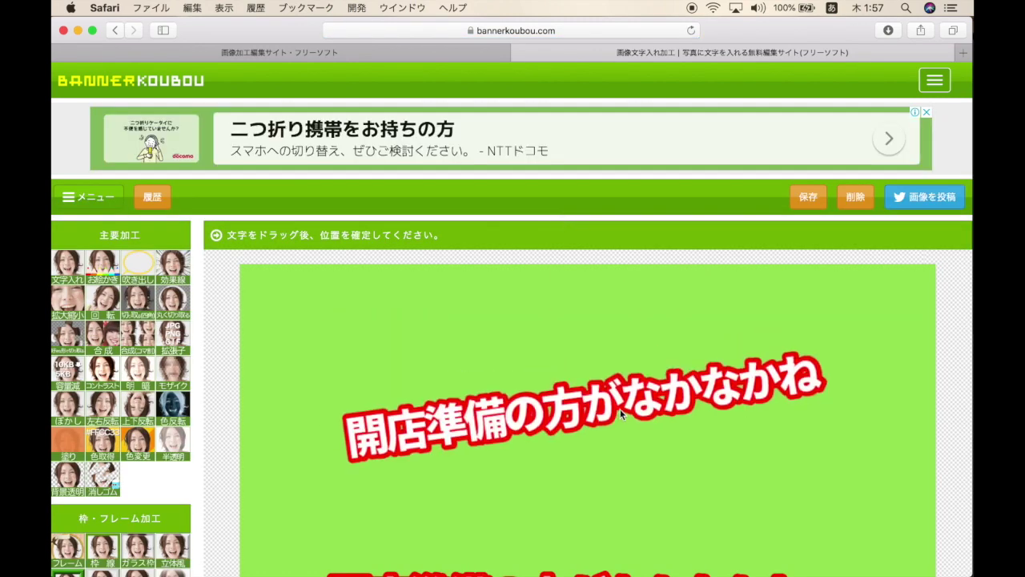
pyautogui.scroll(-10, 620, 414)
pyautogui.scroll(-10, 620, 412)
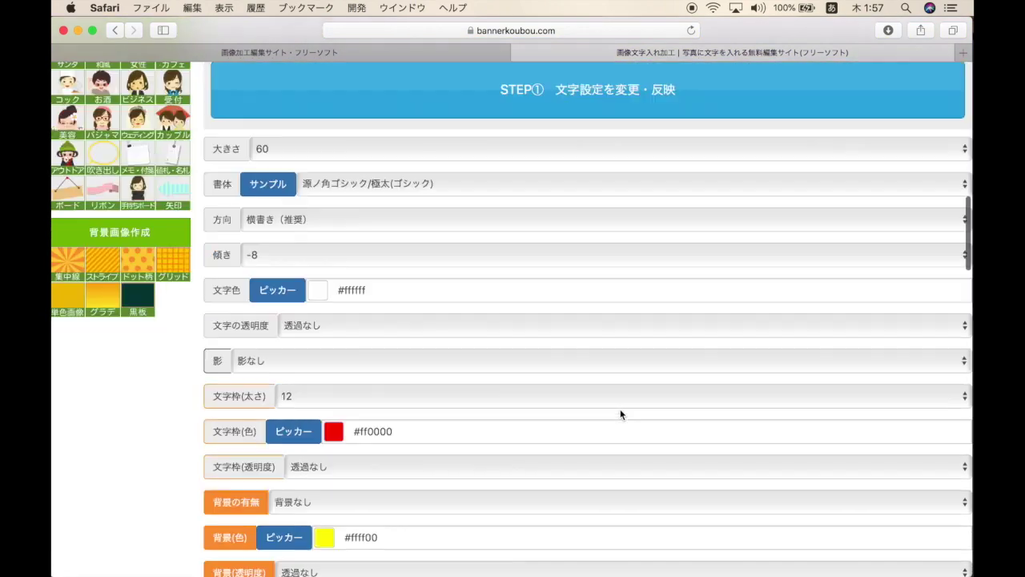
pyautogui.scroll(-5, 620, 412)
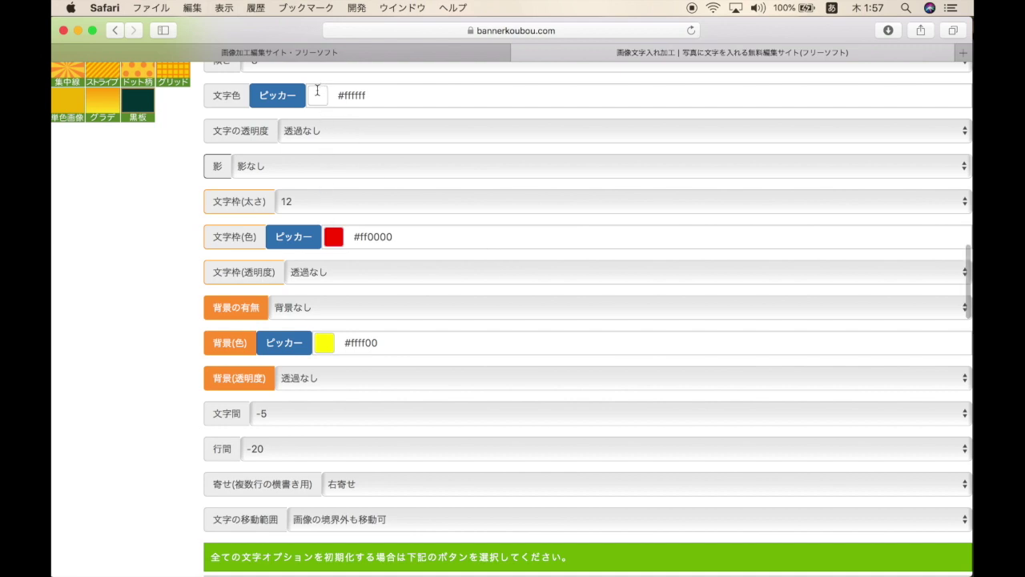
# Make the caption text yellow #fff700 with a fully opaque blue #0009ff outline
pyautogui.click(317, 93)
pyautogui.click(423, 201)
pyautogui.moveTo(407, 112); pyautogui.dragTo(415, 109)
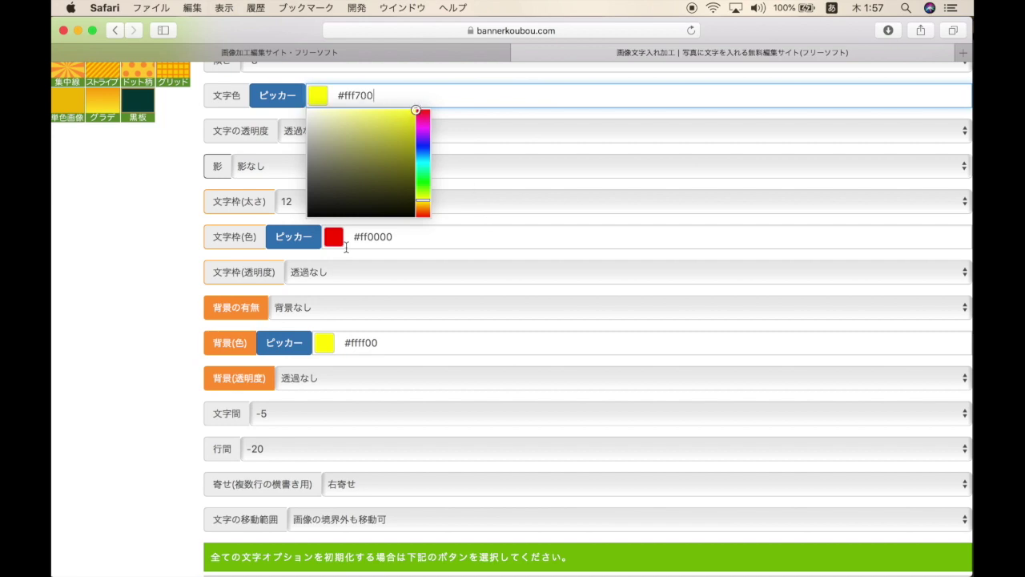
pyautogui.click(334, 236)
pyautogui.click(437, 287)
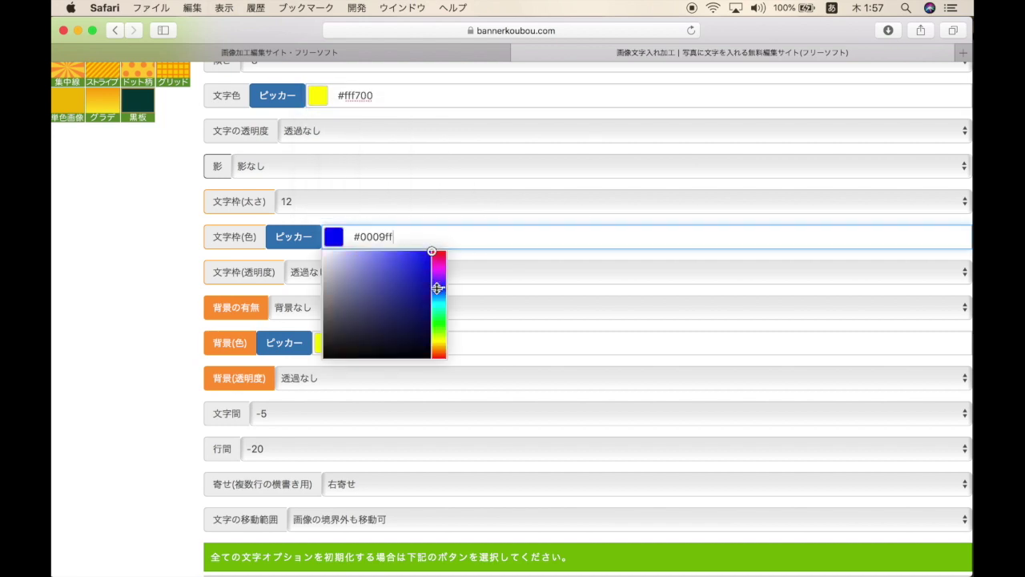
pyautogui.click(463, 283)
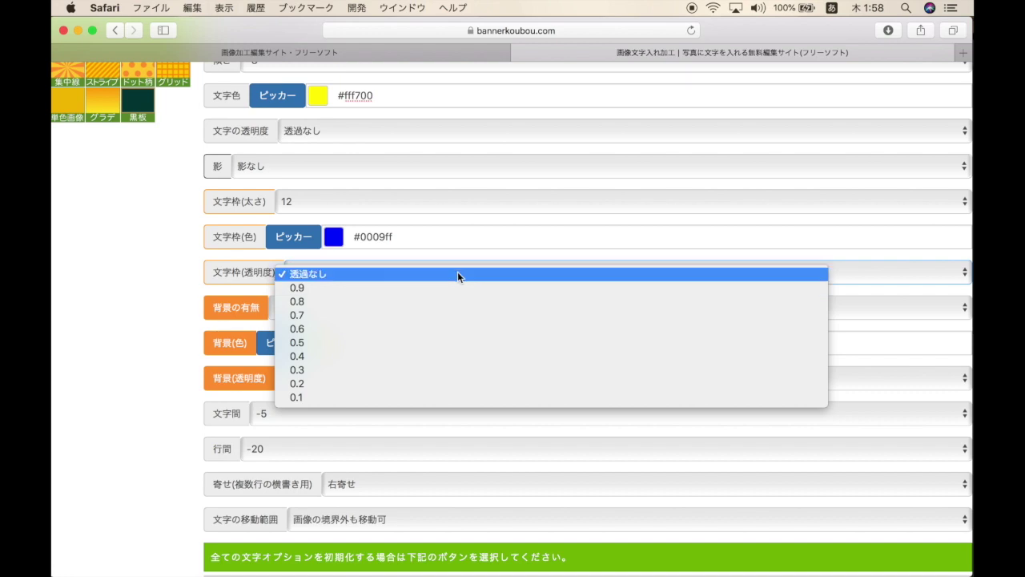
pyautogui.click(458, 275)
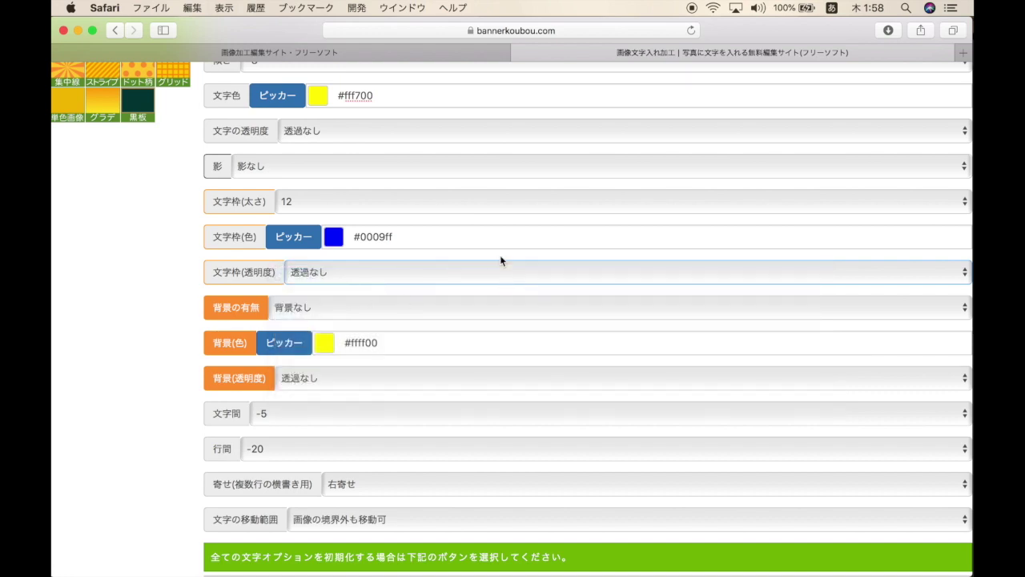
# Set the caption text size to 90
pyautogui.scroll(5, 500, 261)
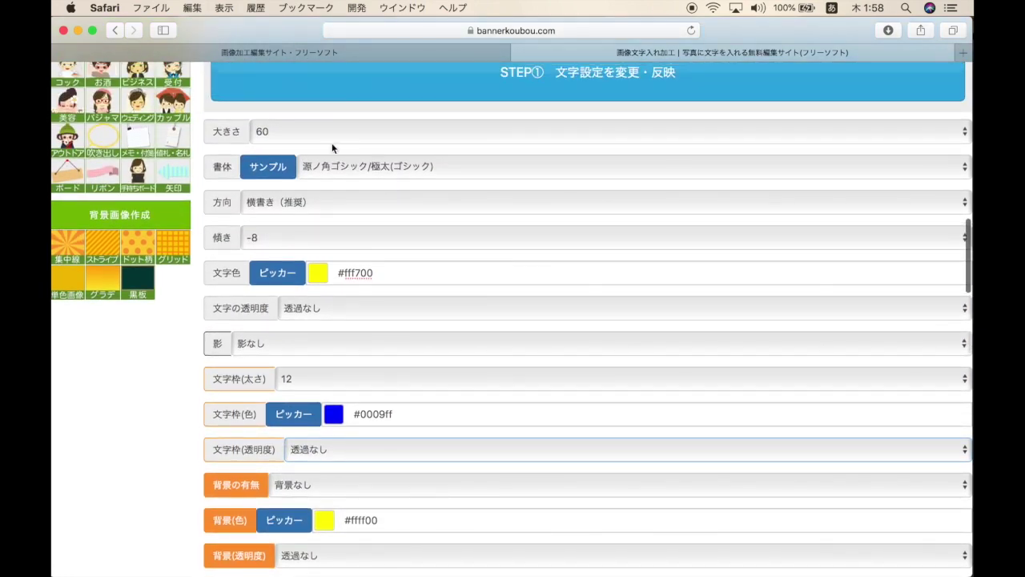
pyautogui.click(331, 143)
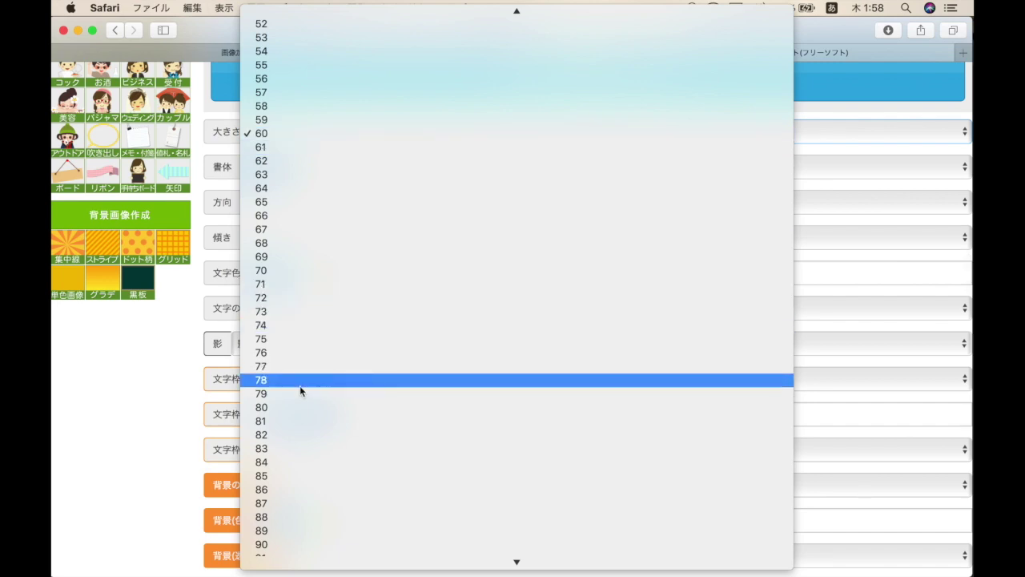
pyautogui.scroll(-2, 301, 475)
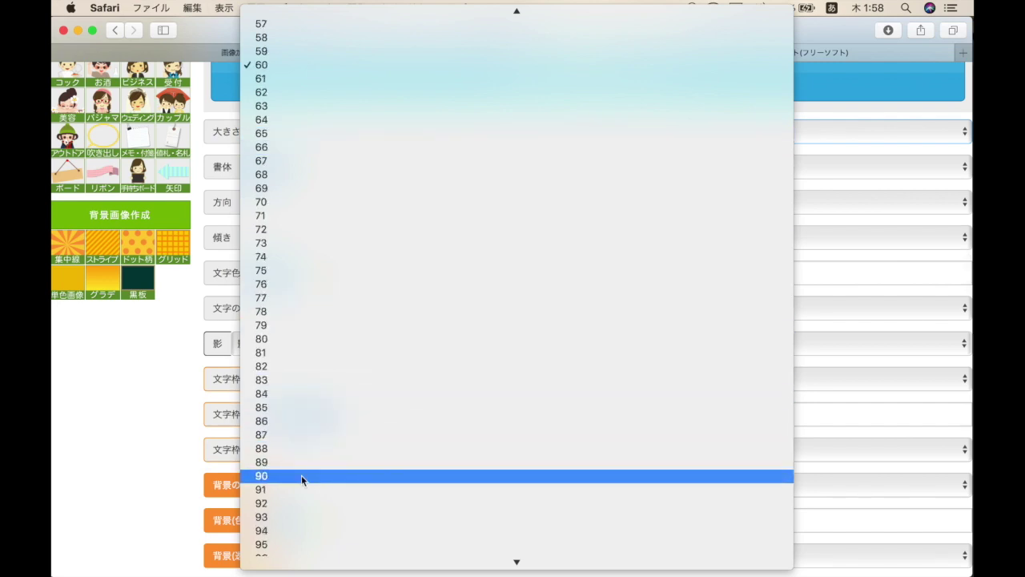
pyautogui.click(301, 475)
pyautogui.scroll(3, 583, 281)
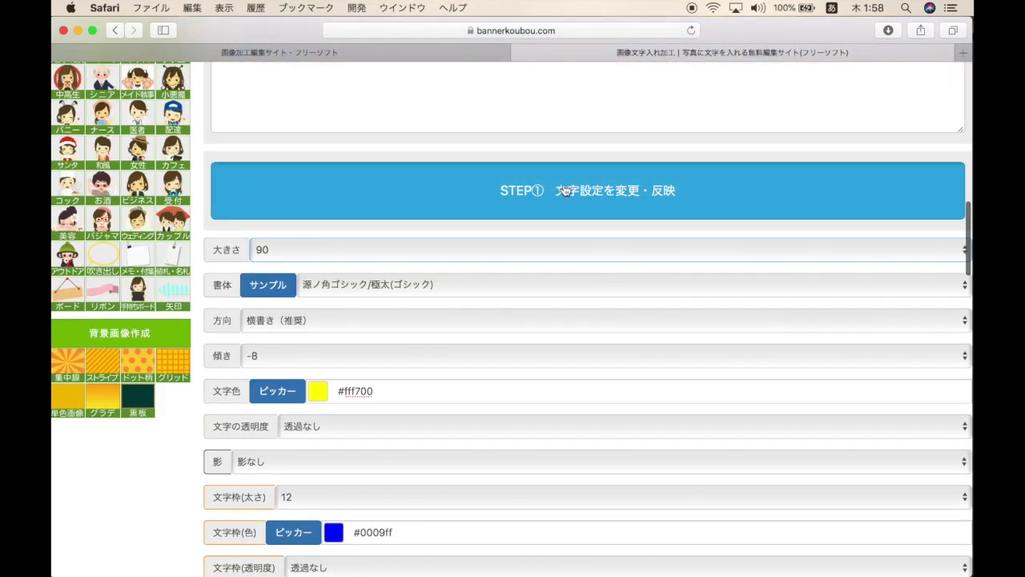
# Apply the size-90 caption, then set the outline thickness to 20 and apply again
pyautogui.click(565, 189)
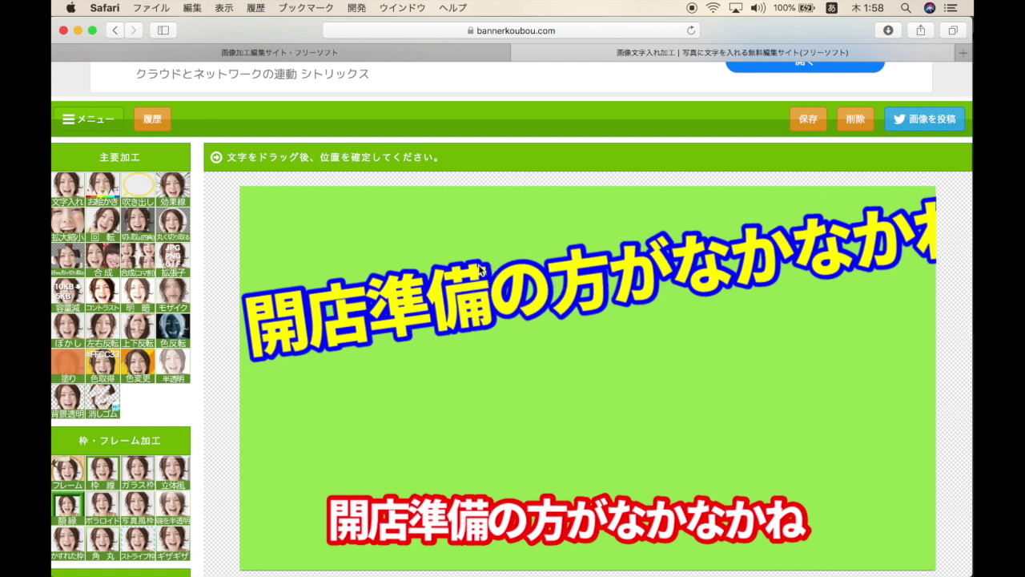
pyautogui.scroll(-3, 469, 273)
pyautogui.scroll(-10, 471, 278)
pyautogui.scroll(-5, 471, 278)
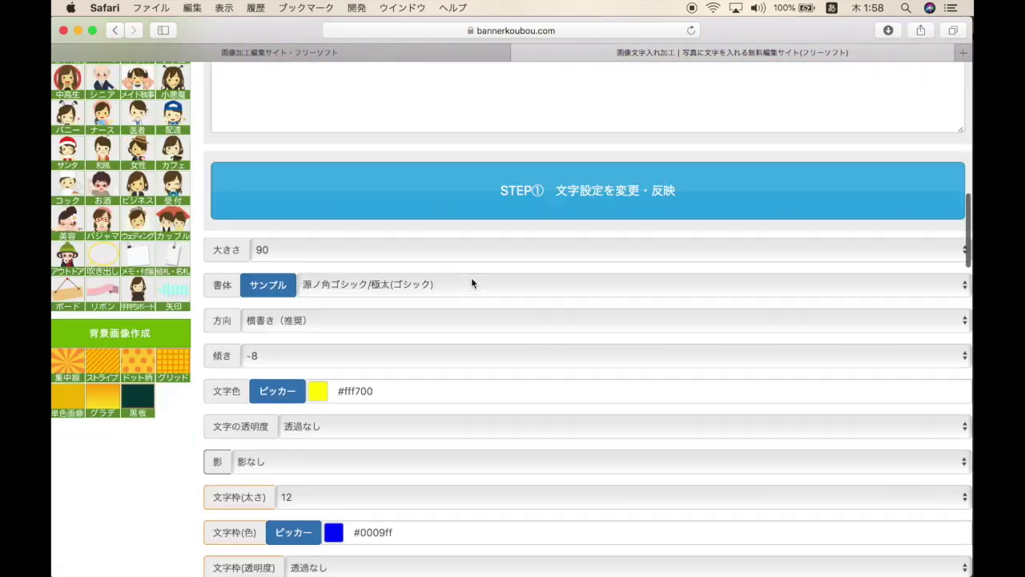
pyautogui.scroll(-3, 471, 277)
pyautogui.click(333, 377)
pyautogui.click(333, 486)
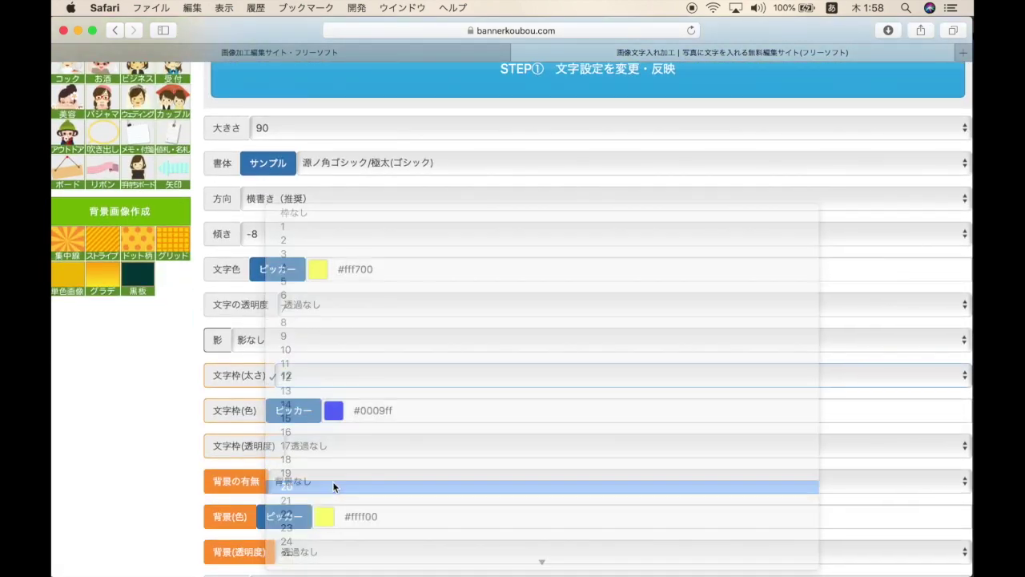
pyautogui.click(572, 80)
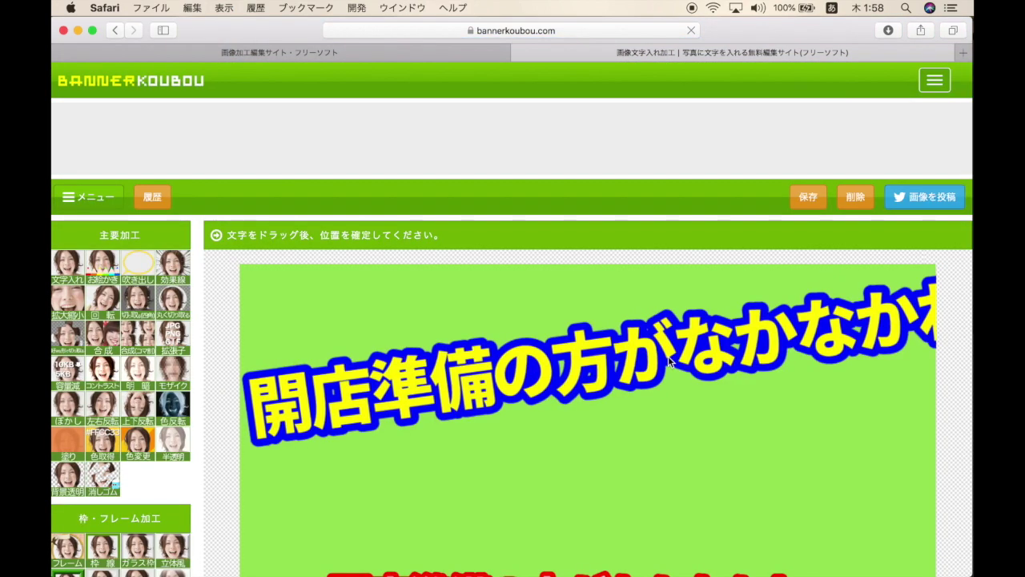
# Drag the yellow caption lower on the banner
pyautogui.scroll(-3, 395, 390)
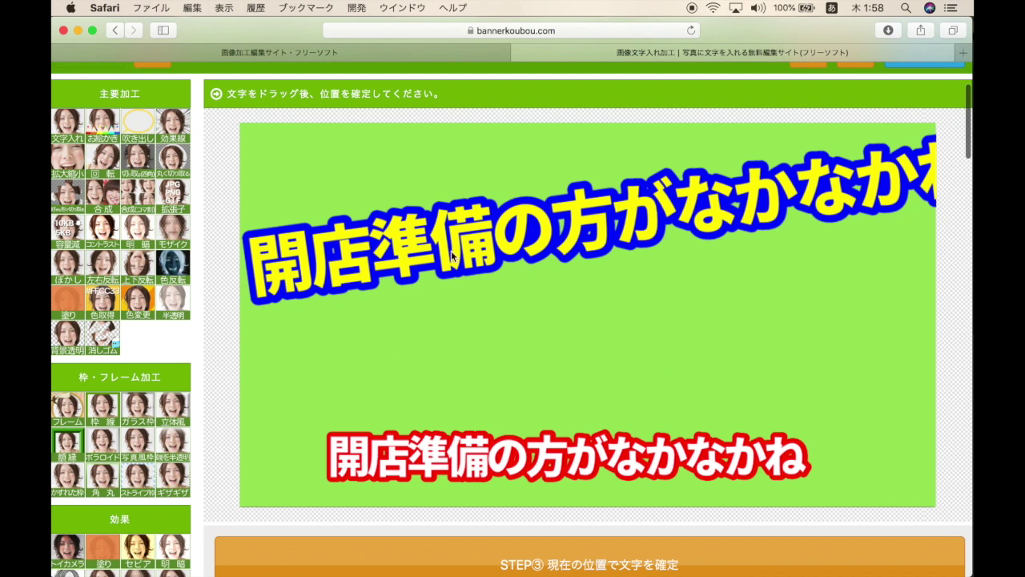
pyautogui.moveTo(597, 256)
pyautogui.mouseDown()
pyautogui.moveTo(592, 307)
pyautogui.moveTo(614, 307)
pyautogui.mouseUp()
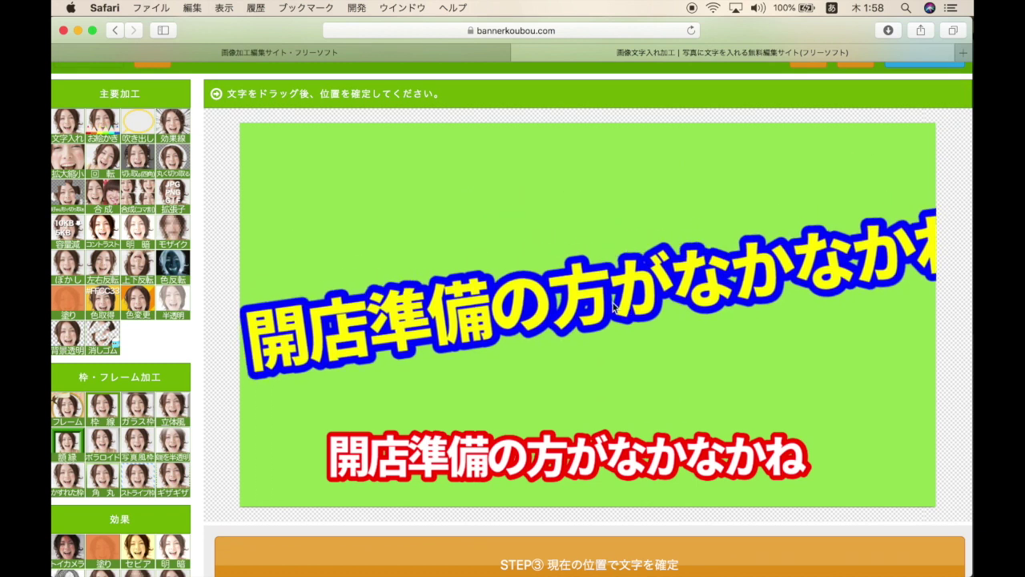
pyautogui.scroll(-12, 768, 318)
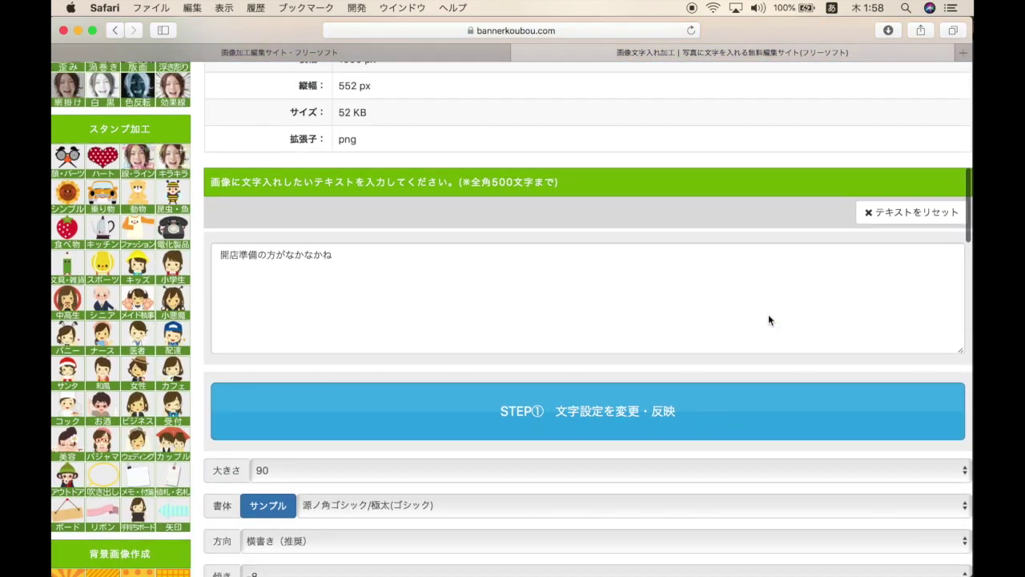
pyautogui.scroll(-5, 484, 359)
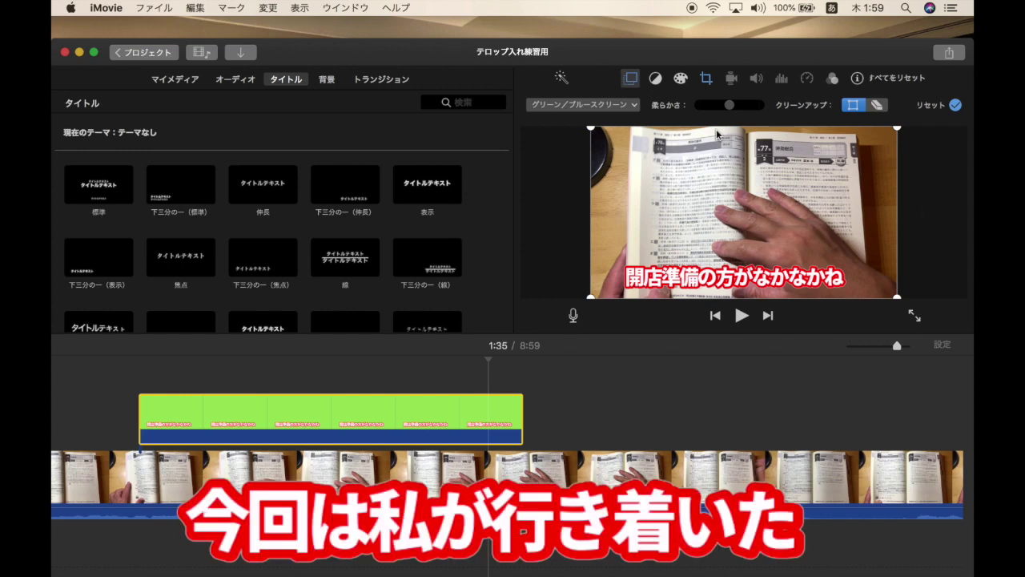
# Screenshot the green 超絶簡単、かつ無料 banner and hide Safari to return to iMovie
pyautogui.moveTo(370, 55); pyautogui.dragTo(375, 30)
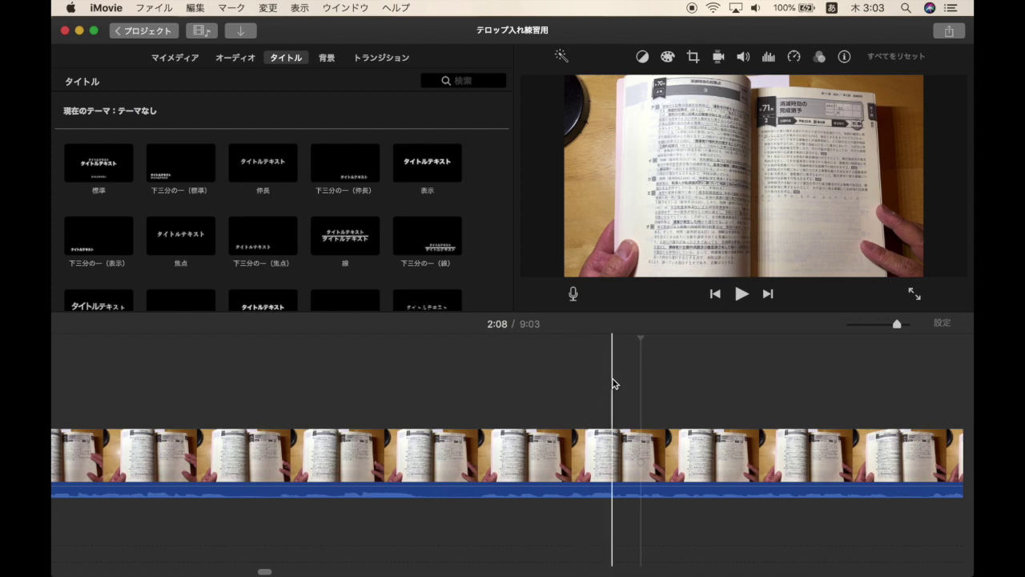
pyautogui.click(787, 545)
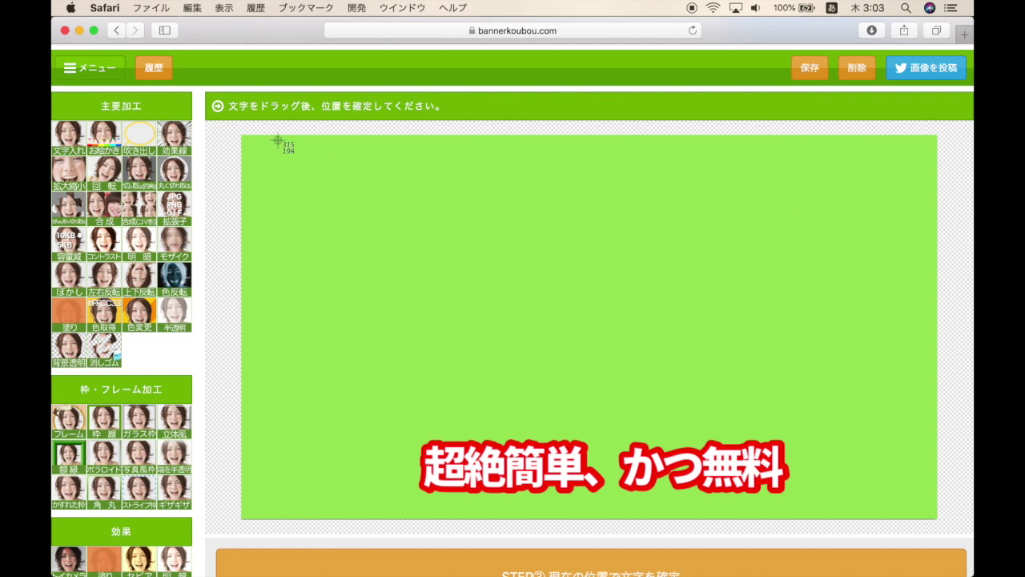
pyautogui.moveTo(244, 138); pyautogui.dragTo(938, 524)
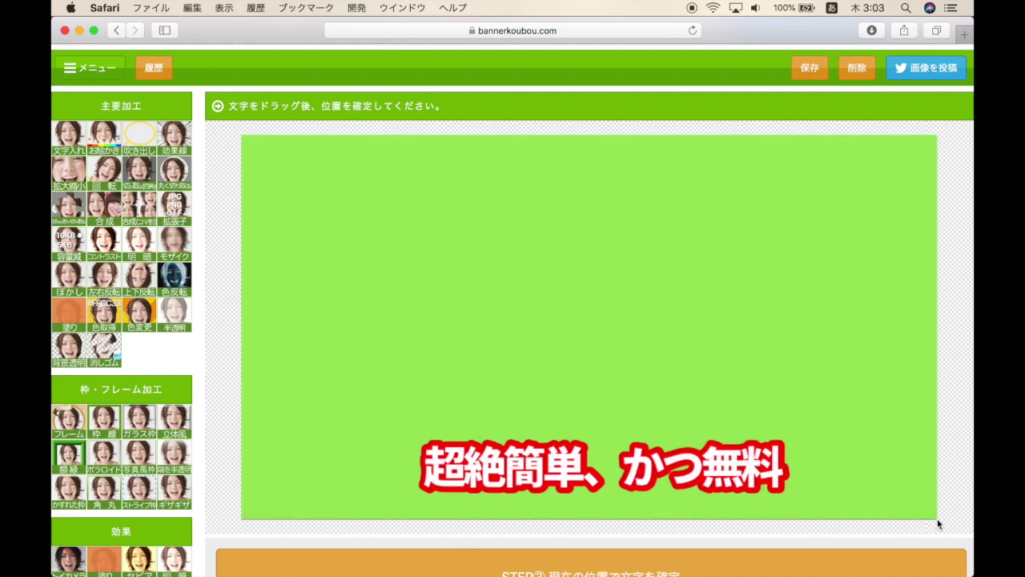
pyautogui.click(79, 30)
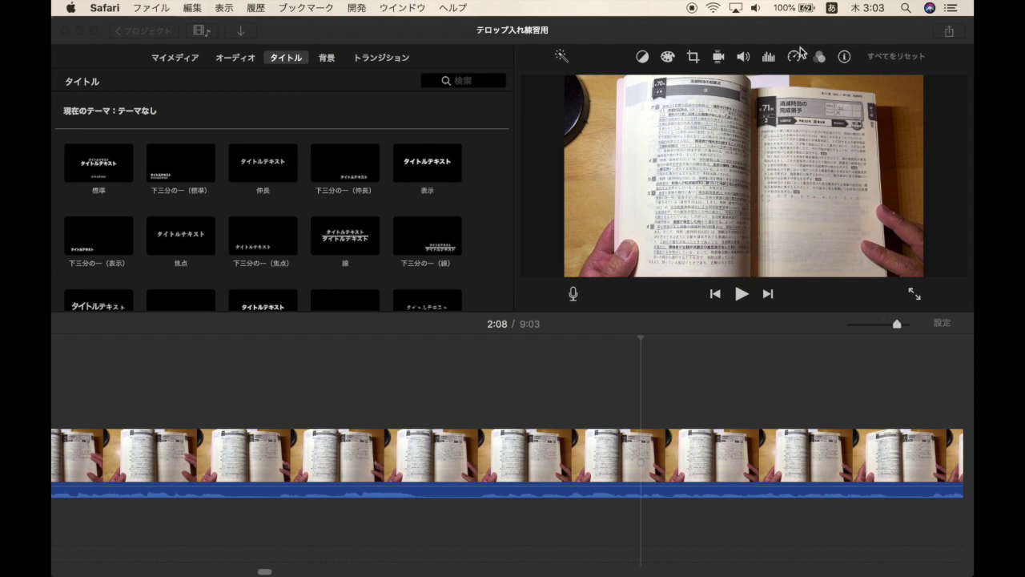
pyautogui.moveTo(795, 36); pyautogui.dragTo(713, 36)
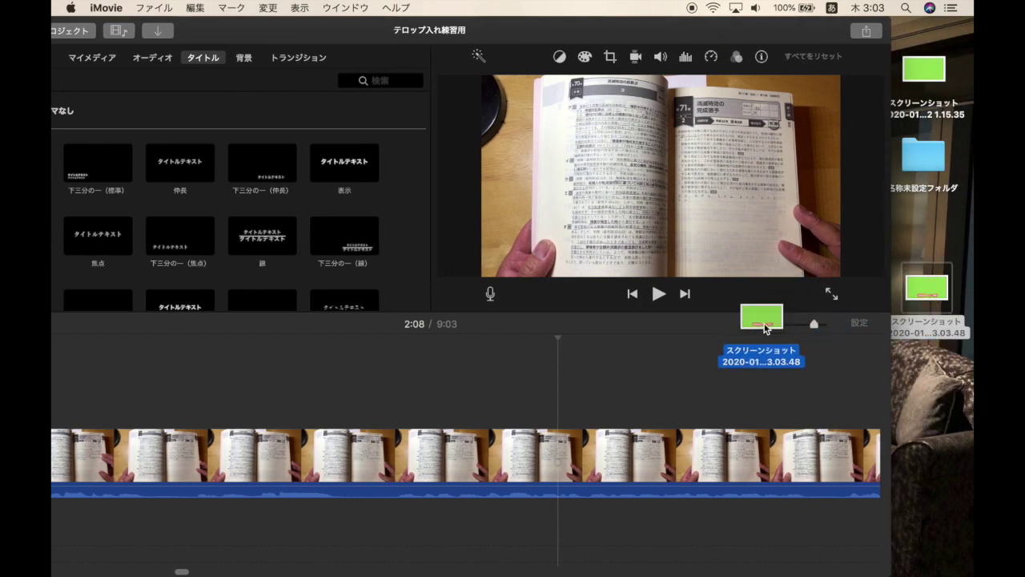
# Drop the 超絶簡単、かつ無料 screenshot above the footage, crop it to fill, and key out its green
pyautogui.moveTo(931, 298); pyautogui.dragTo(613, 381)
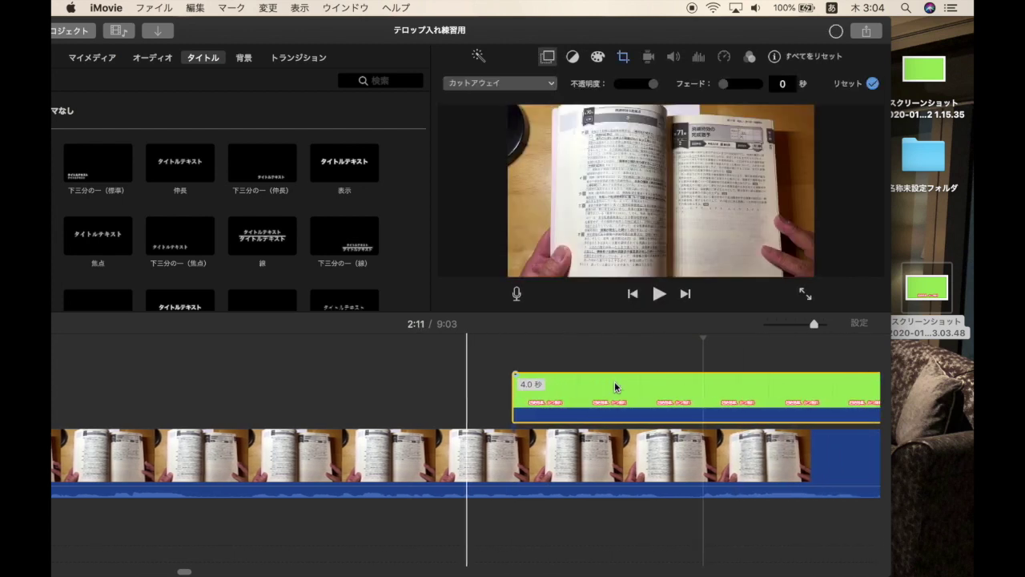
pyautogui.click(621, 57)
pyautogui.click(602, 85)
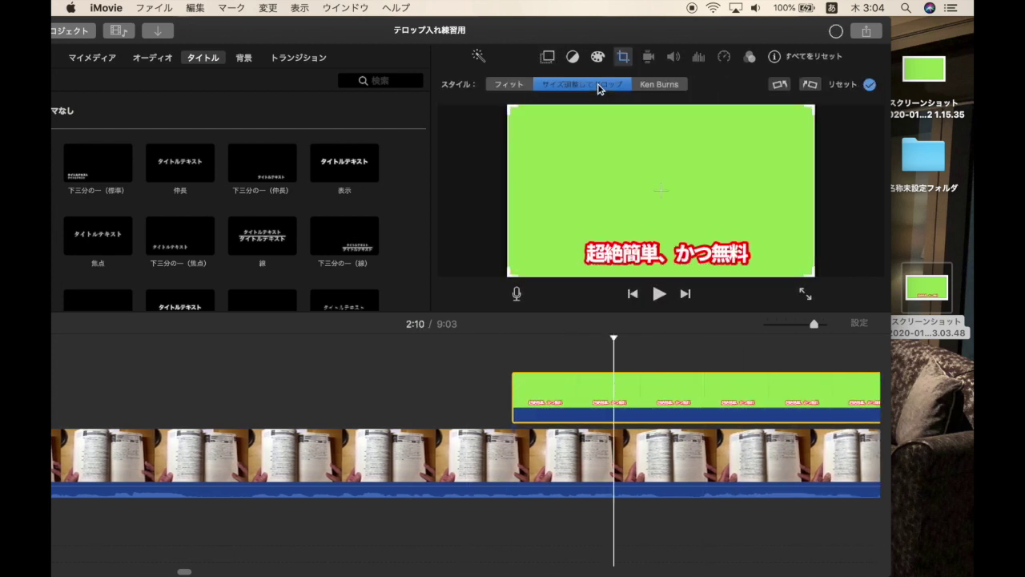
pyautogui.click(547, 57)
pyautogui.click(542, 82)
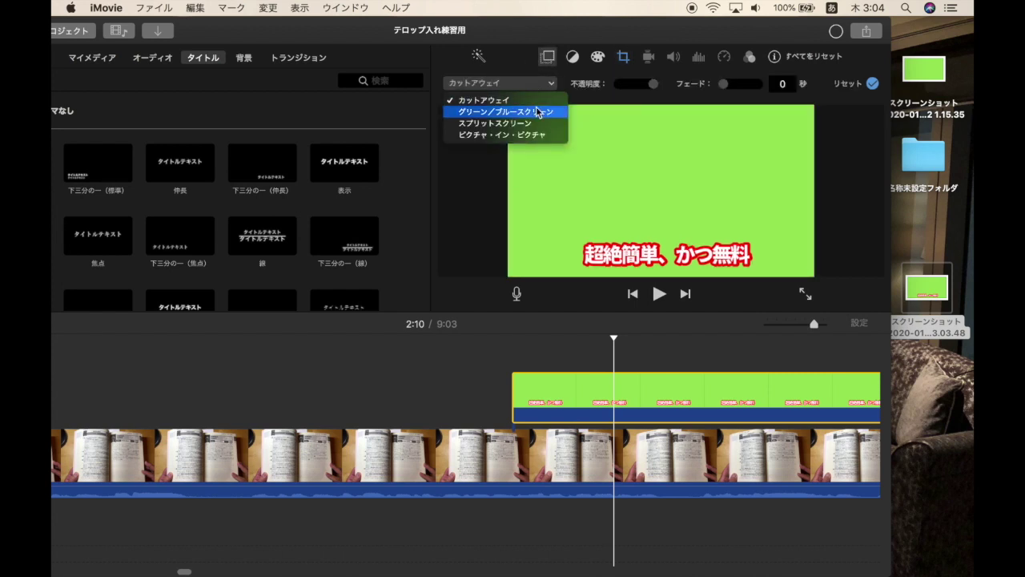
pyautogui.click(549, 342)
pyautogui.hscroll(10, 545, 355)
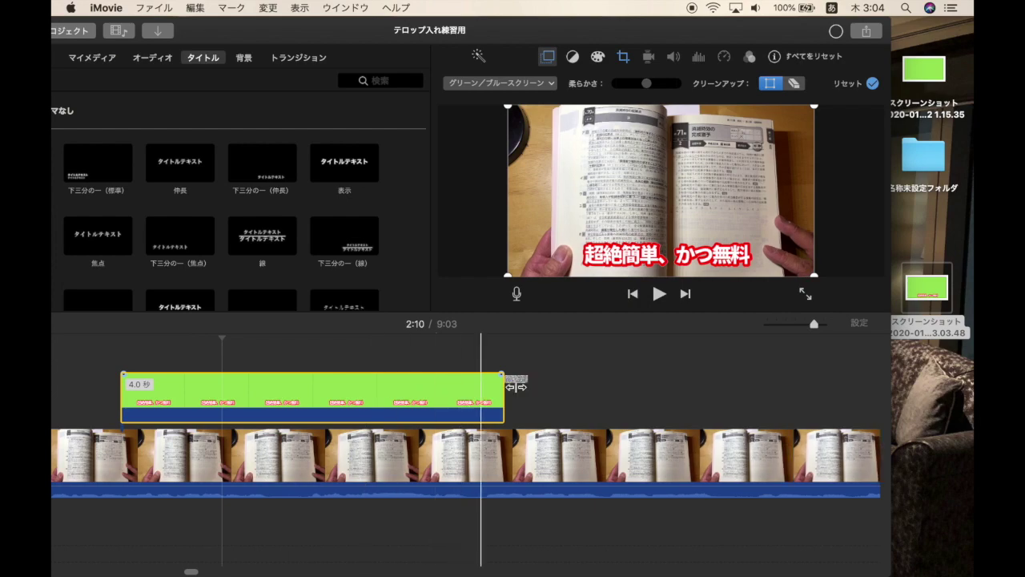
pyautogui.click(565, 390)
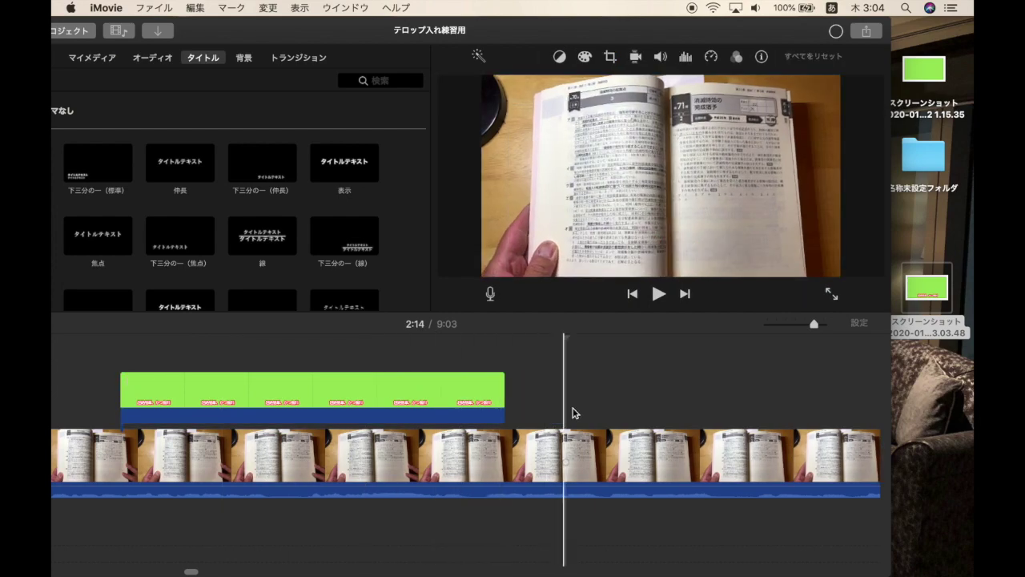
pyautogui.click(784, 560)
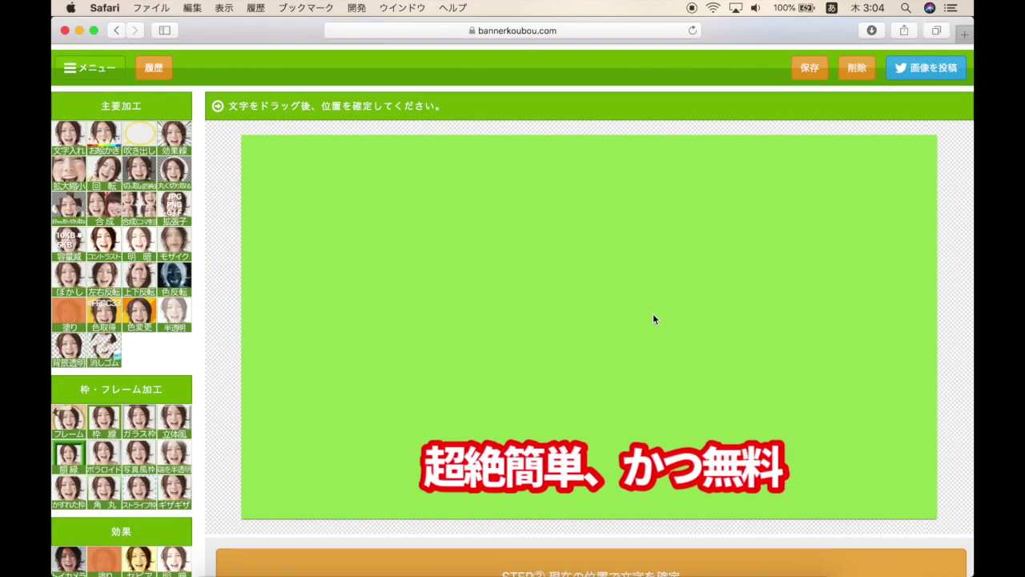
# Replace the caption text with の方法をお伝えしました and apply it to the banner
pyautogui.scroll(-10, 652, 313)
pyautogui.click(322, 390)
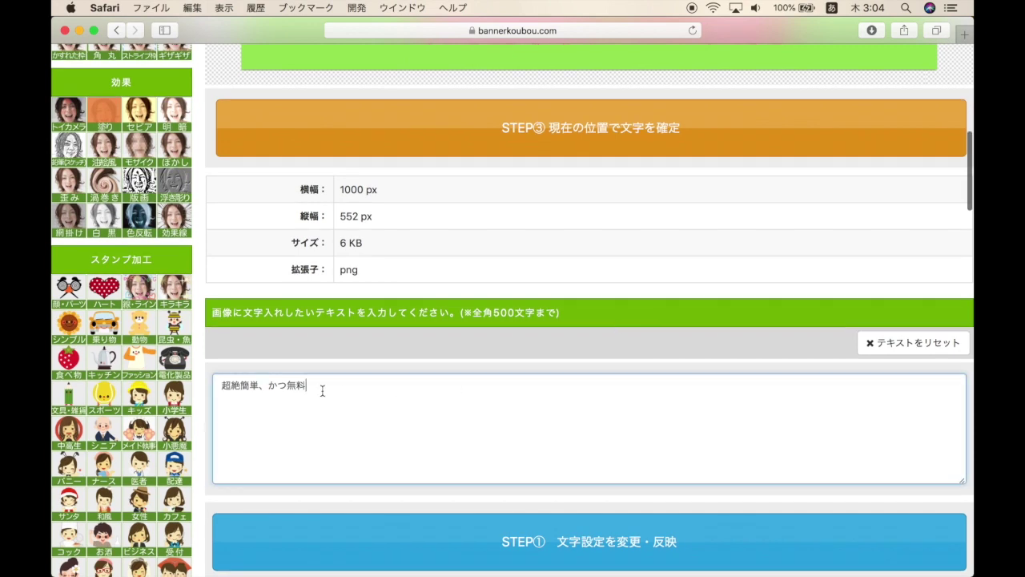
pyautogui.press('BackSpace')
pyautogui.press('BackSpace')
pyautogui.press('BackSpace')
pyautogui.press('BackSpace')
pyautogui.press('BackSpace')
pyautogui.press('BackSpace')
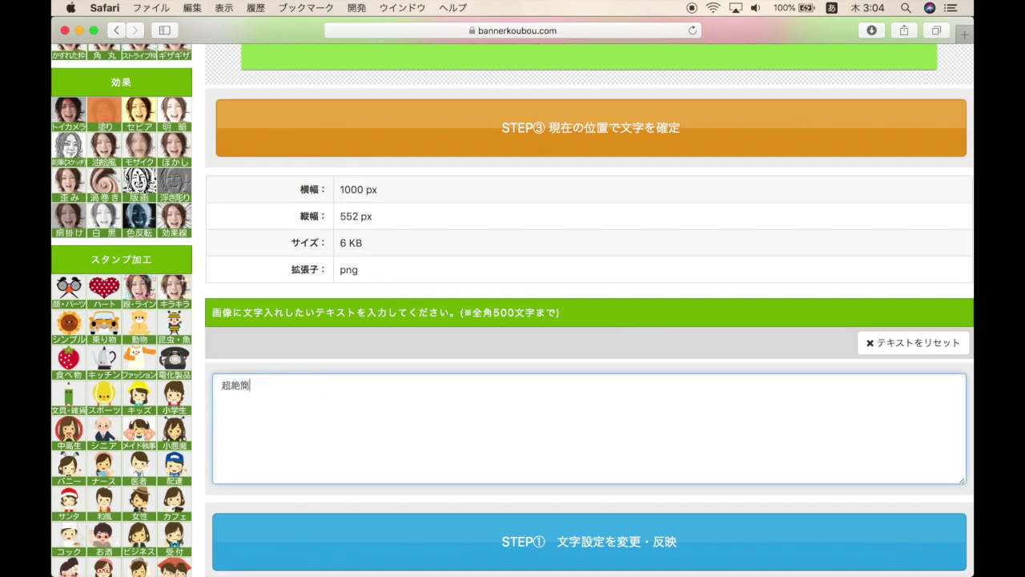
pyautogui.press('BackSpace')
pyautogui.press('BackSpace')
pyautogui.press('BackSpace')
pyautogui.write('n')
pyautogui.write('a')
pyautogui.press('space')
pyautogui.press('space')
pyautogui.press('Return')
pyautogui.write('伝え')
pyautogui.write('a')
pyautogui.press('Return')
pyautogui.click(469, 538)
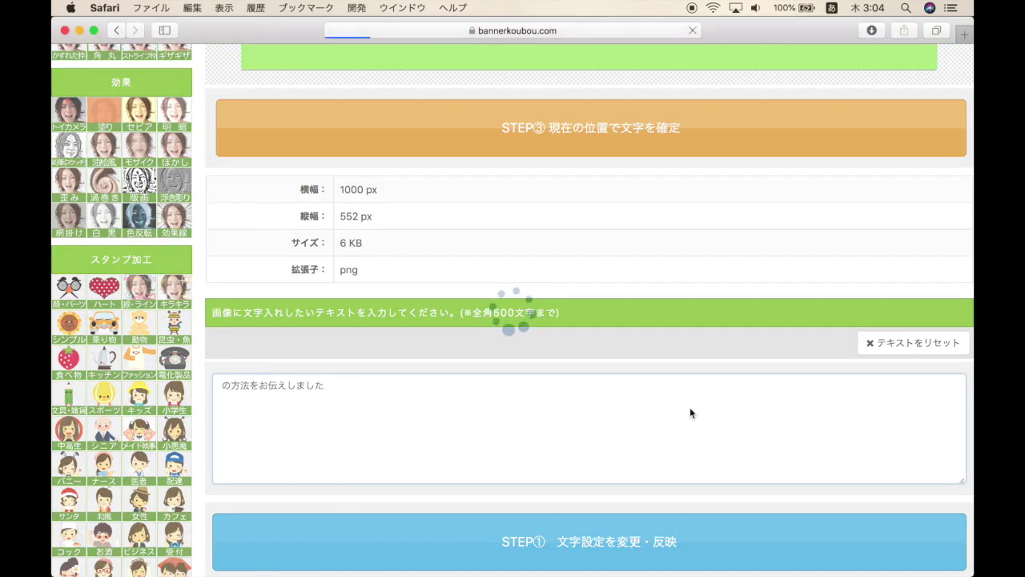
pyautogui.scroll(-5, 690, 410)
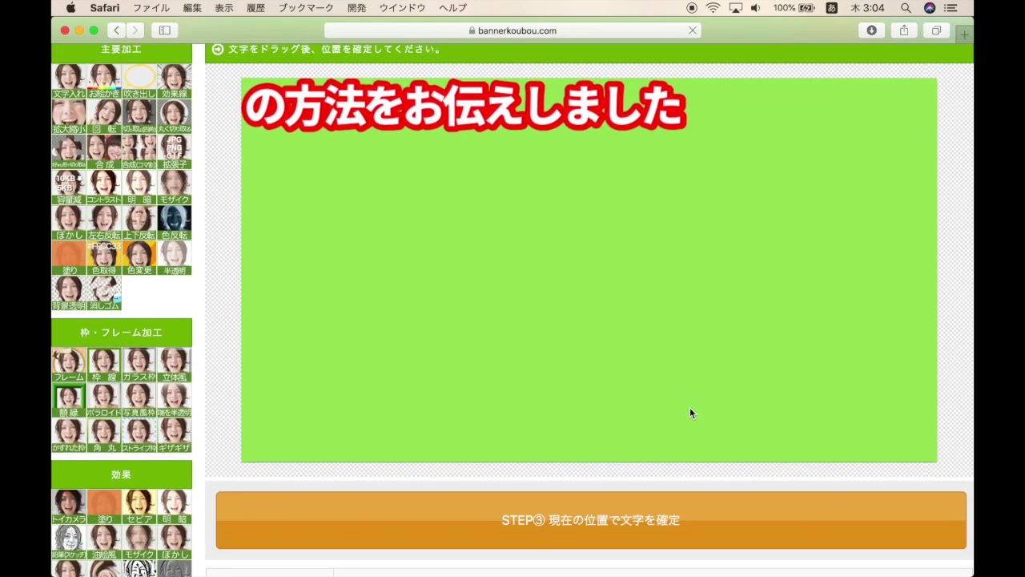
# Move the の方法をお伝えしました caption to the banner's lower centre and screenshot the banner
pyautogui.moveTo(598, 141)
pyautogui.mouseDown()
pyautogui.moveTo(690, 390)
pyautogui.moveTo(686, 415)
pyautogui.mouseUp()
pyautogui.scroll(2, 686, 416)
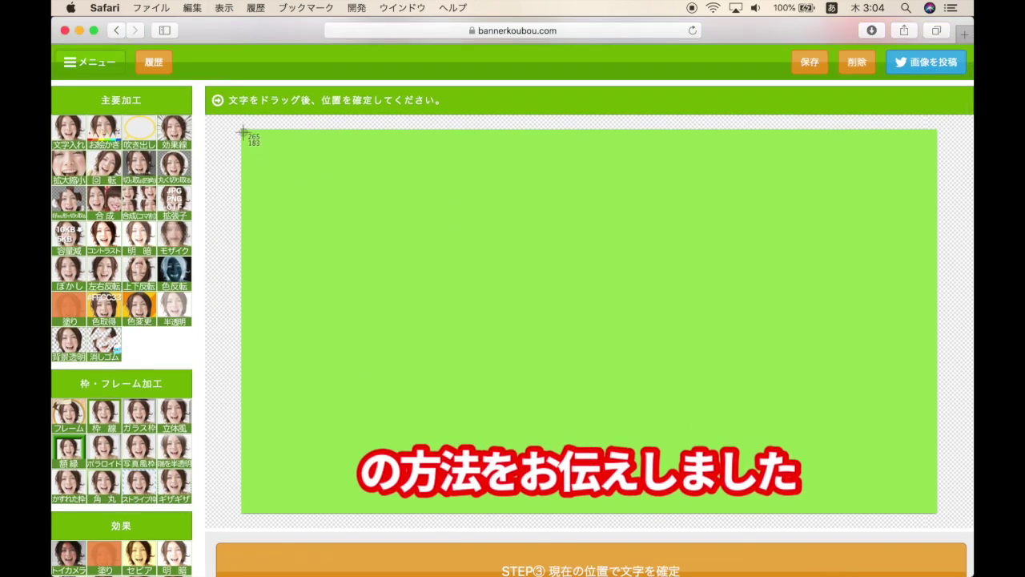
pyautogui.moveTo(242, 133); pyautogui.dragTo(936, 508)
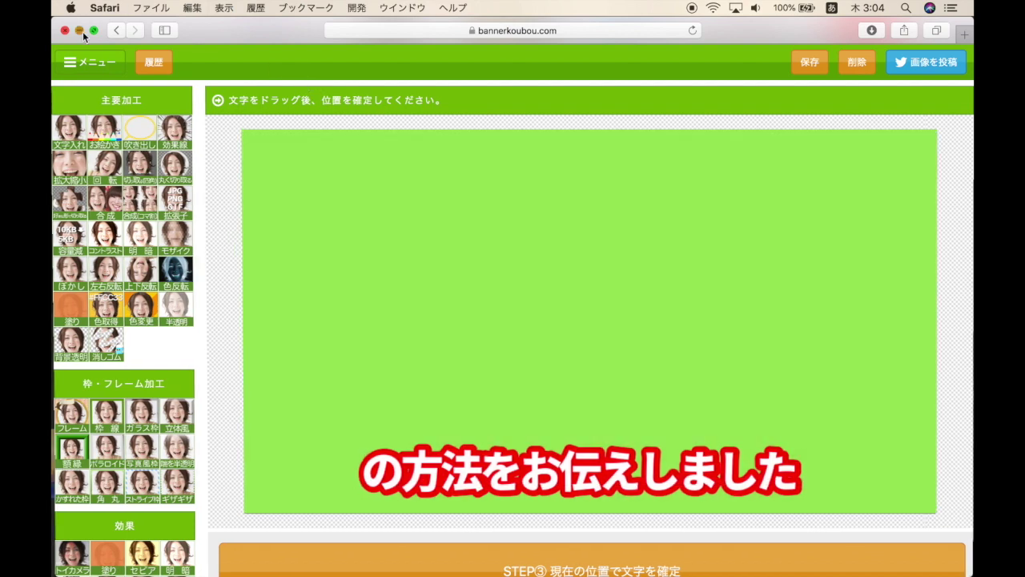
# Add the new banner screenshot as an overlay above the book footage in iMovie
pyautogui.click(81, 32)
pyautogui.moveTo(927, 368)
pyautogui.mouseDown()
pyautogui.moveTo(558, 403)
pyautogui.moveTo(641, 389)
pyautogui.mouseUp()
pyautogui.click(681, 383)
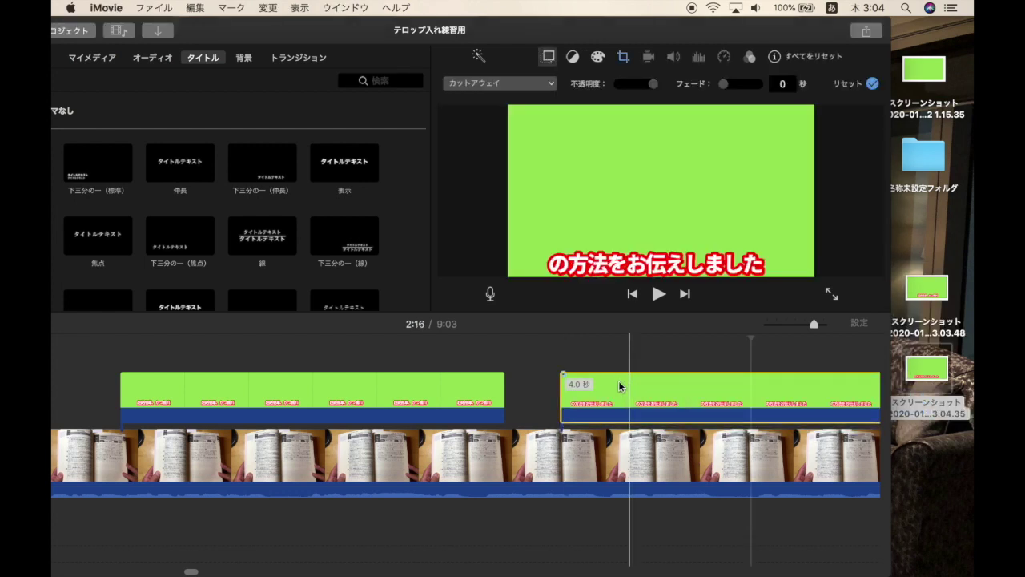
# Place the caption clip right after the first caption, crop it to fill, and key out its green
pyautogui.moveTo(610, 385); pyautogui.dragTo(551, 388)
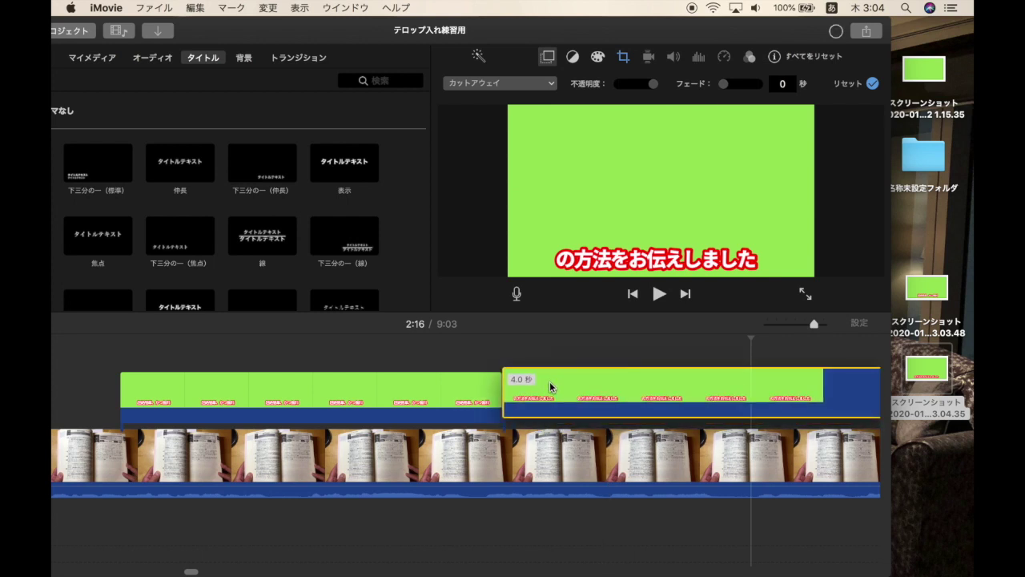
pyautogui.click(623, 58)
pyautogui.click(590, 84)
pyautogui.click(548, 56)
pyautogui.click(527, 85)
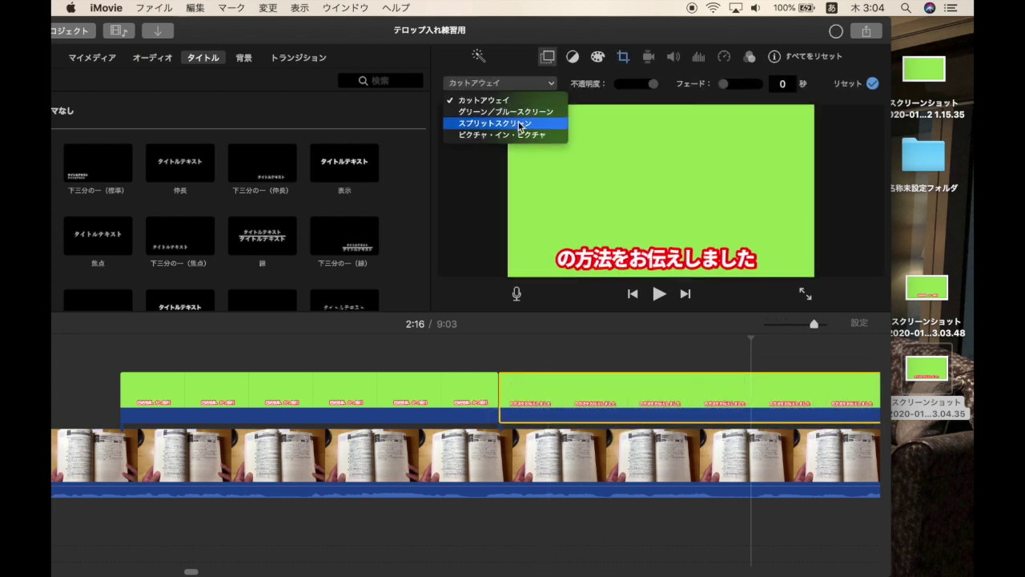
pyautogui.click(522, 118)
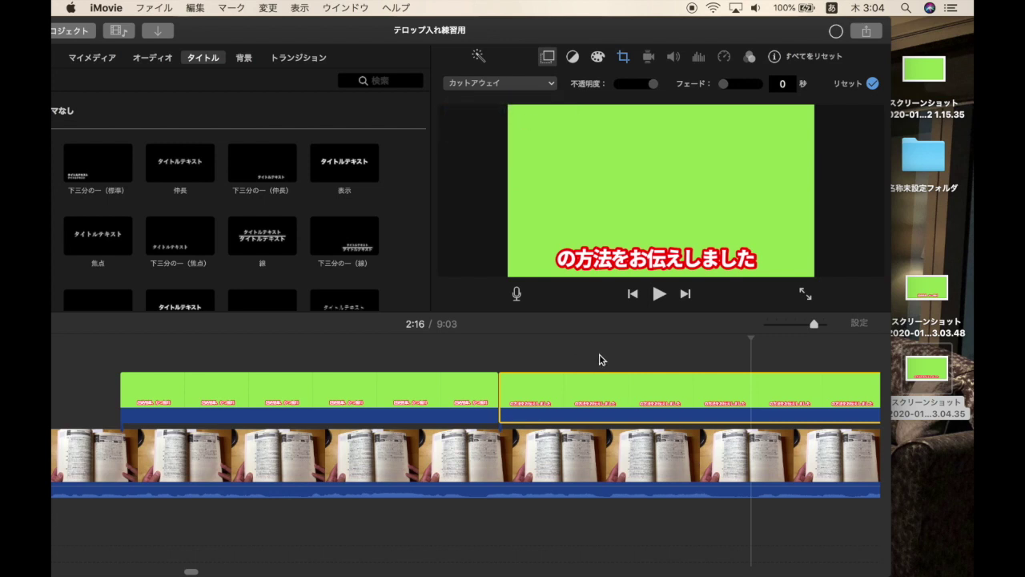
# Trim the end of the caption clip so it lasts 2.2 seconds
pyautogui.hscroll(5, 602, 358)
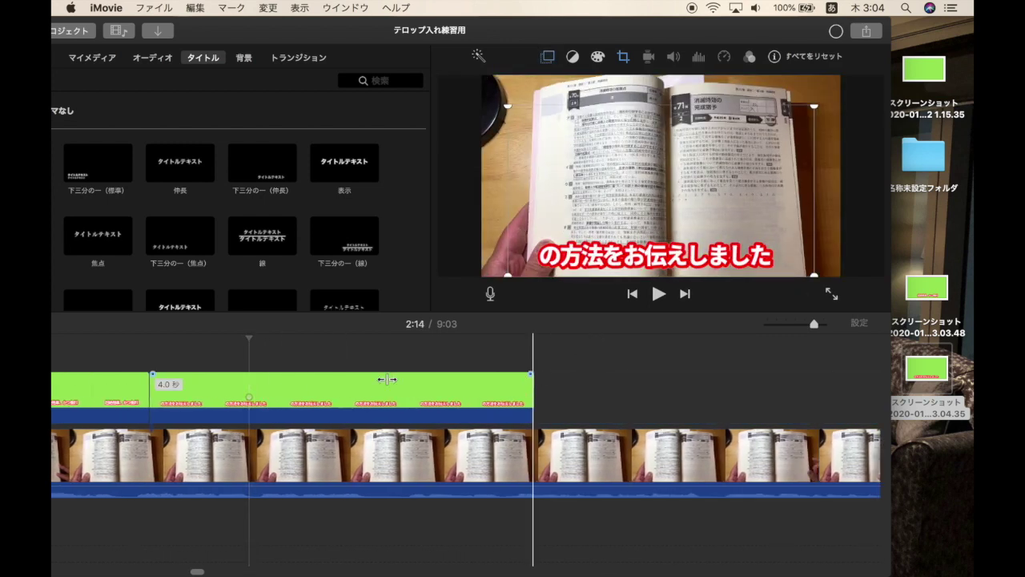
pyautogui.moveTo(387, 380); pyautogui.dragTo(361, 378)
pyautogui.click(459, 384)
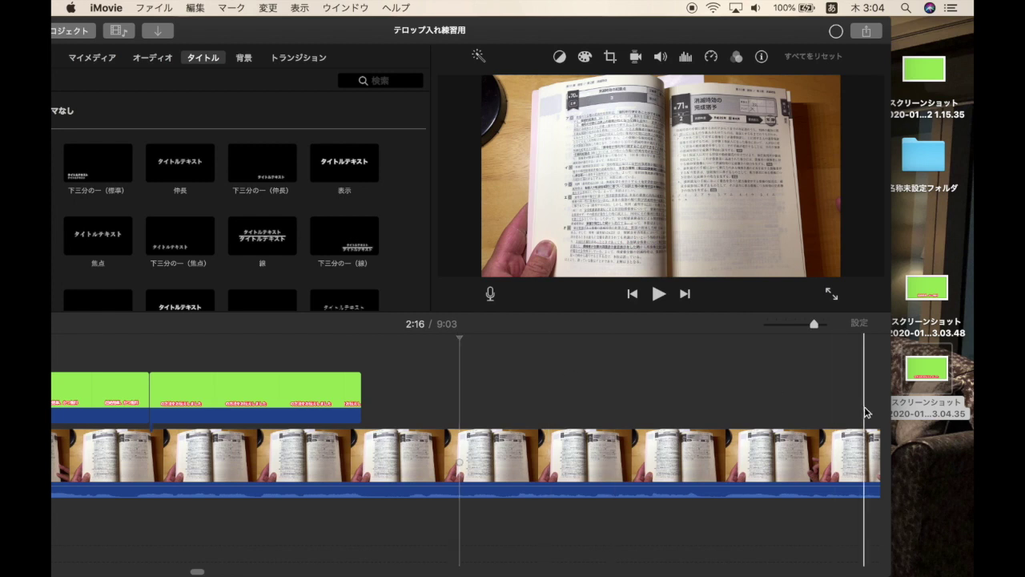
pyautogui.moveTo(403, 34); pyautogui.dragTo(484, 34)
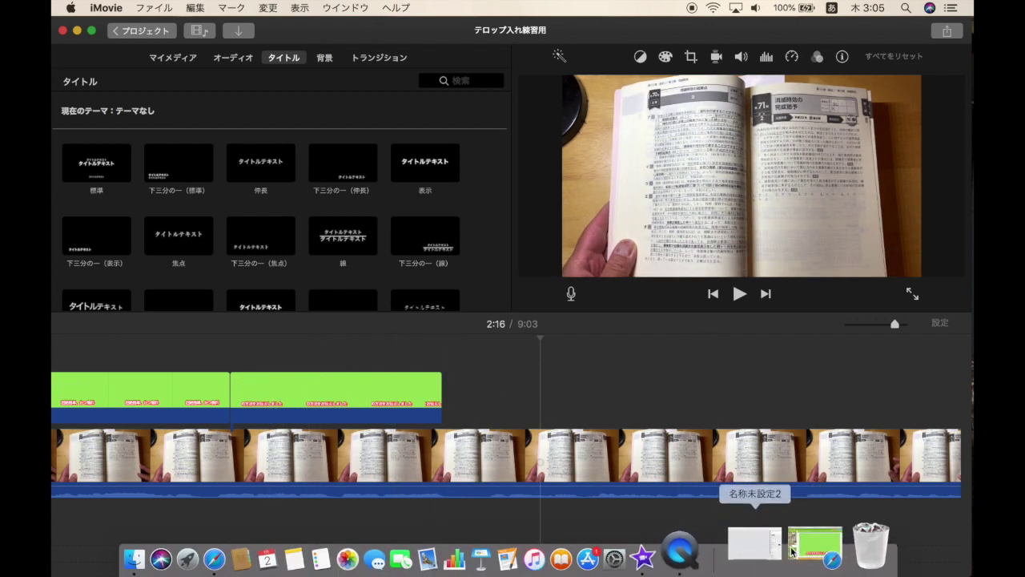
# Return to the Banner Koubou page in Safari and delete the old caption text
pyautogui.click(791, 551)
pyautogui.scroll(-5, 602, 301)
pyautogui.scroll(-2, 602, 301)
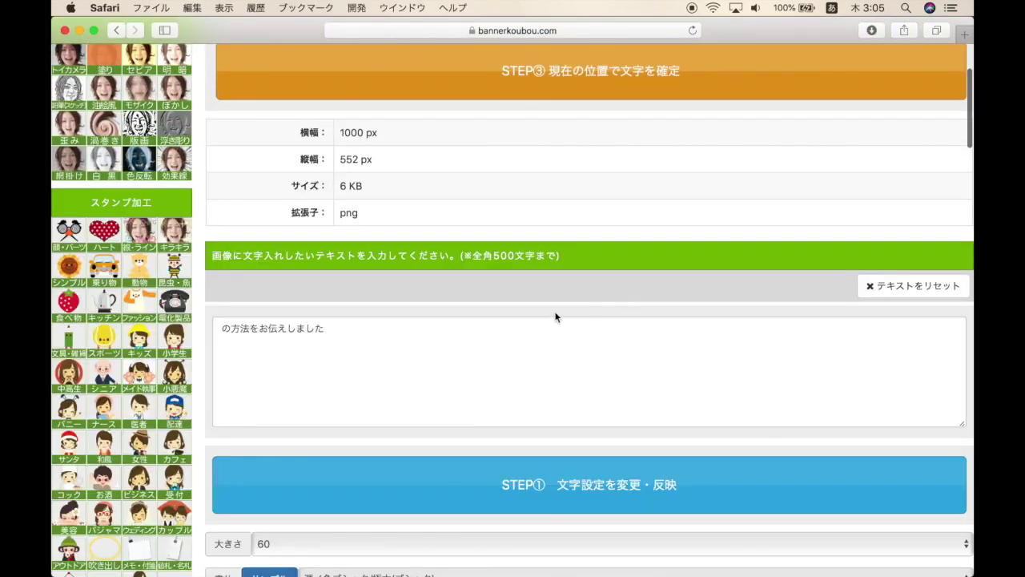
pyautogui.moveTo(341, 332); pyautogui.dragTo(203, 331)
pyautogui.press('BackSpace')
# Enter 参考になれば幸いです as the caption and render it onto the green banner
pyautogui.write('sou')
pyautogui.press('space')
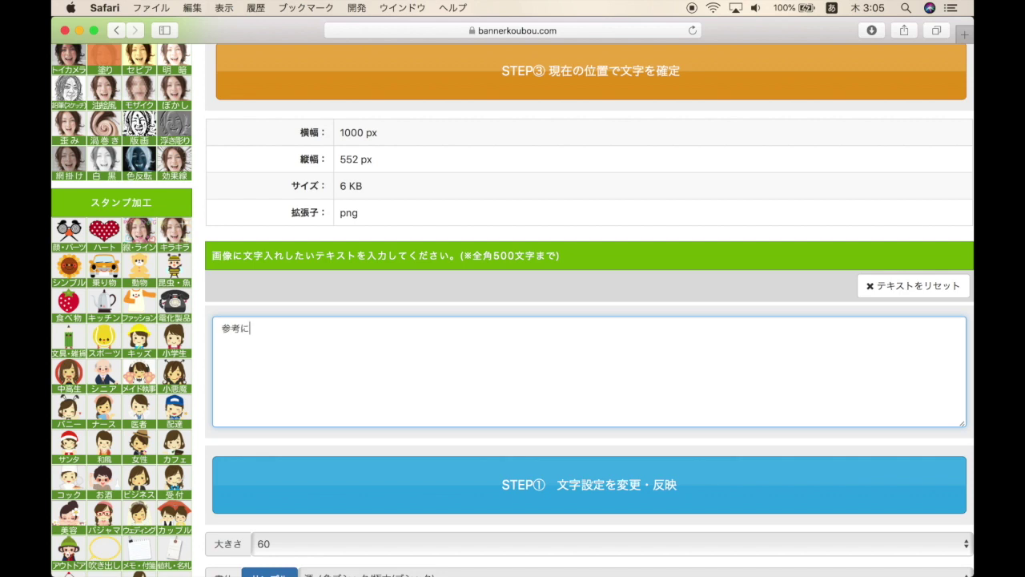
pyautogui.write('desu')
pyautogui.press('Return')
pyautogui.click(486, 497)
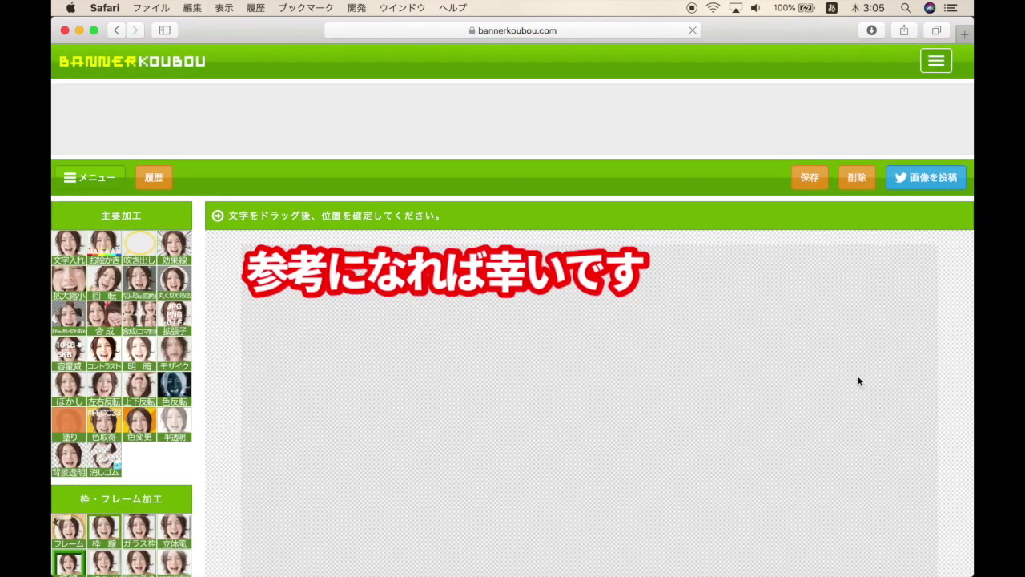
# Position the 参考になれば幸いです caption at the bottom centre of the green image
pyautogui.scroll(-5, 859, 382)
pyautogui.scroll(2, 729, 165)
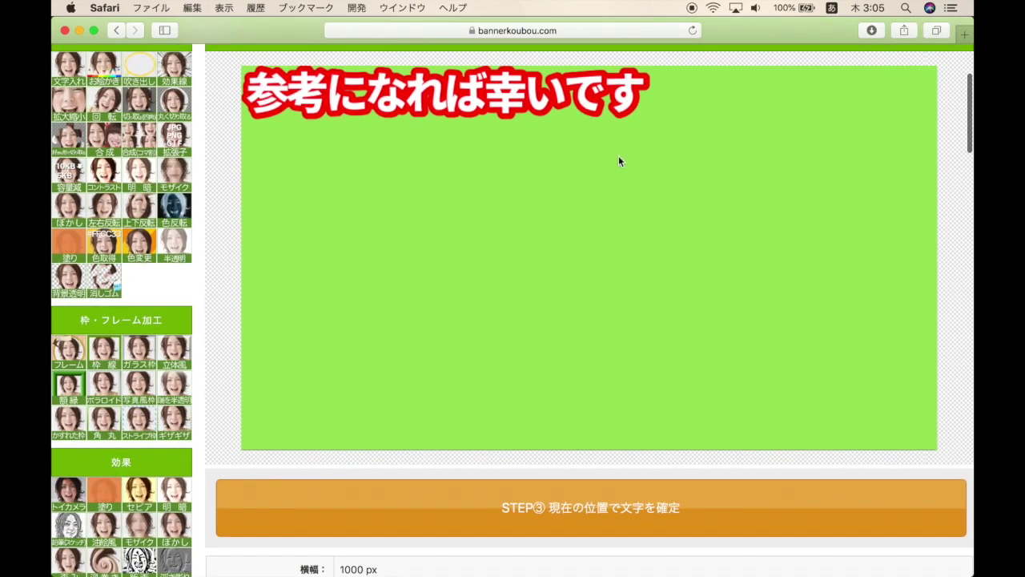
pyautogui.moveTo(585, 109); pyautogui.dragTo(709, 421)
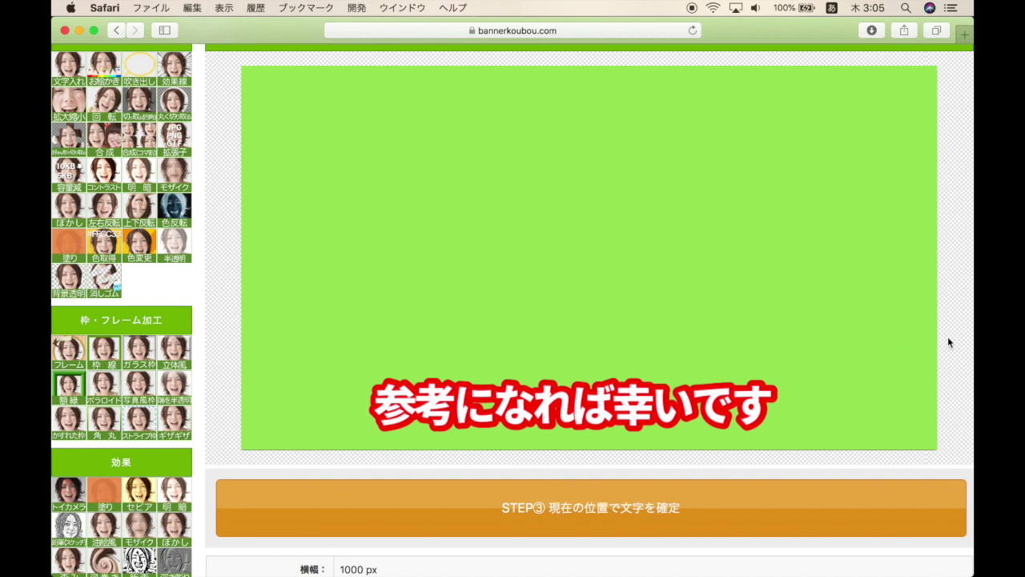
# Screenshot the green banner area, then minimize Safari
pyautogui.scroll(1, 949, 338)
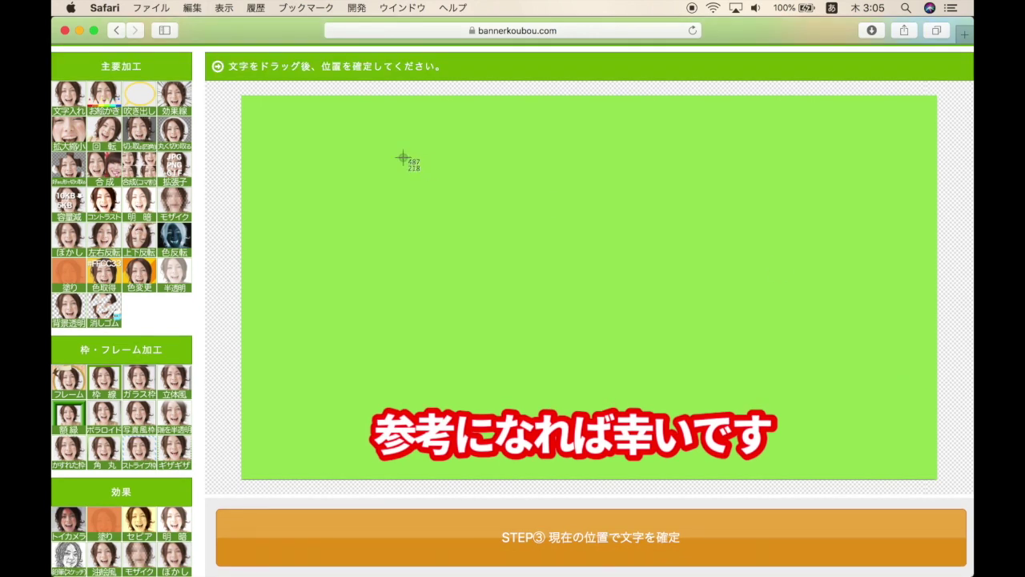
pyautogui.moveTo(242, 97); pyautogui.dragTo(935, 477)
pyautogui.click(80, 31)
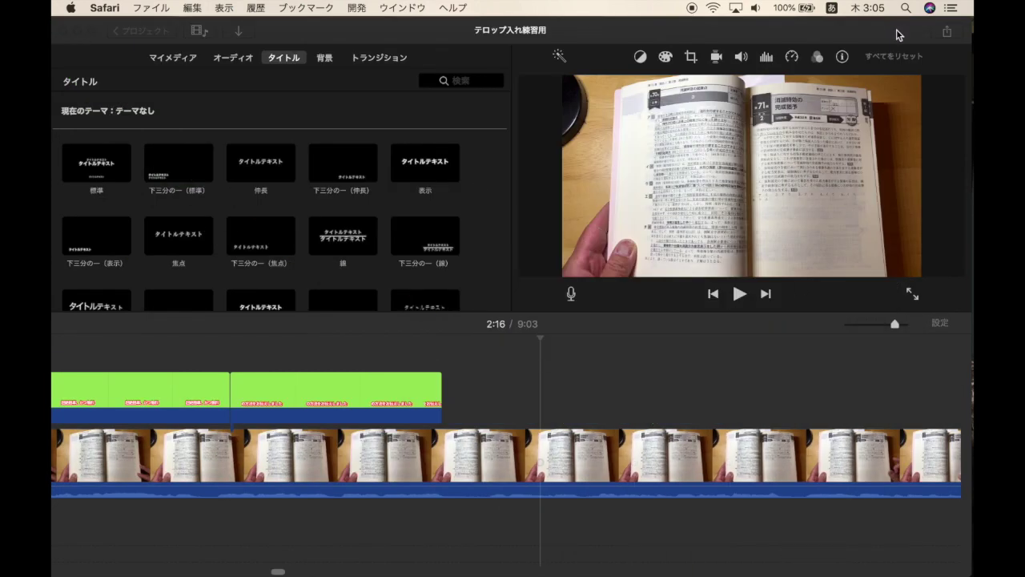
# Drag the new caption screenshot from the desktop into the timeline after the previous caption
pyautogui.moveTo(893, 30); pyautogui.dragTo(769, 28)
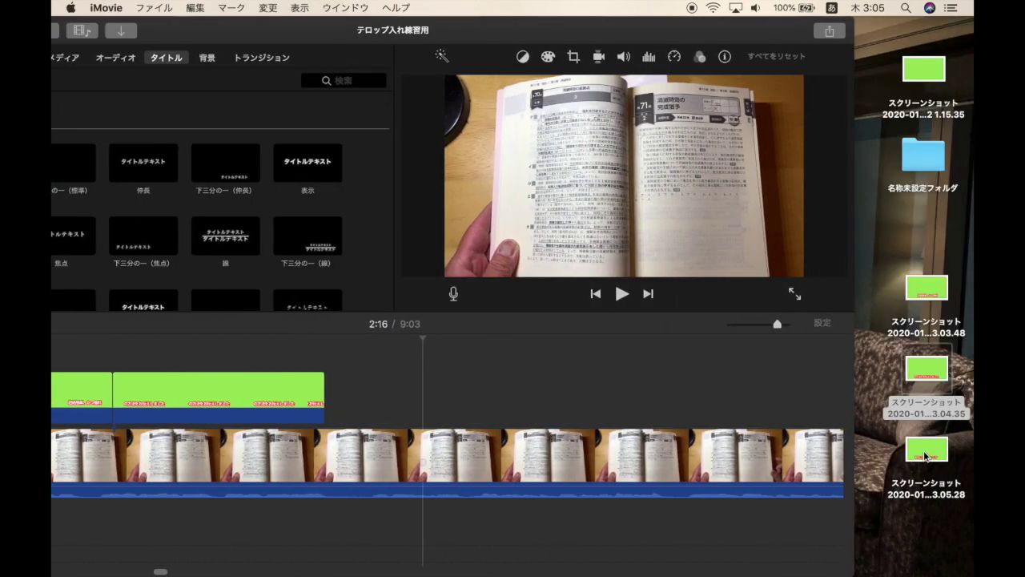
pyautogui.moveTo(926, 448)
pyautogui.mouseDown()
pyautogui.moveTo(589, 397)
pyautogui.moveTo(332, 398)
pyautogui.mouseUp()
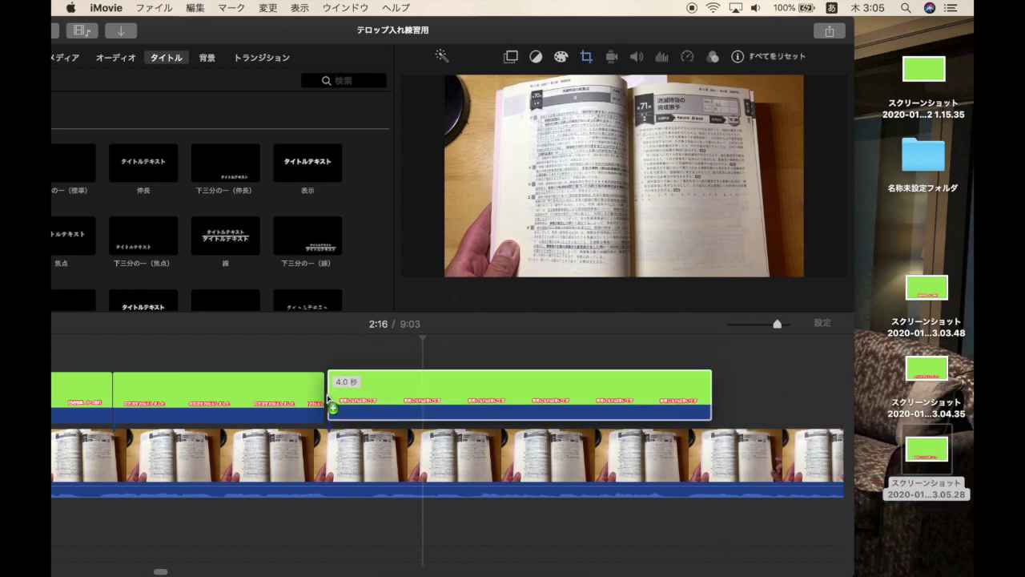
pyautogui.moveTo(332, 398); pyautogui.dragTo(327, 394)
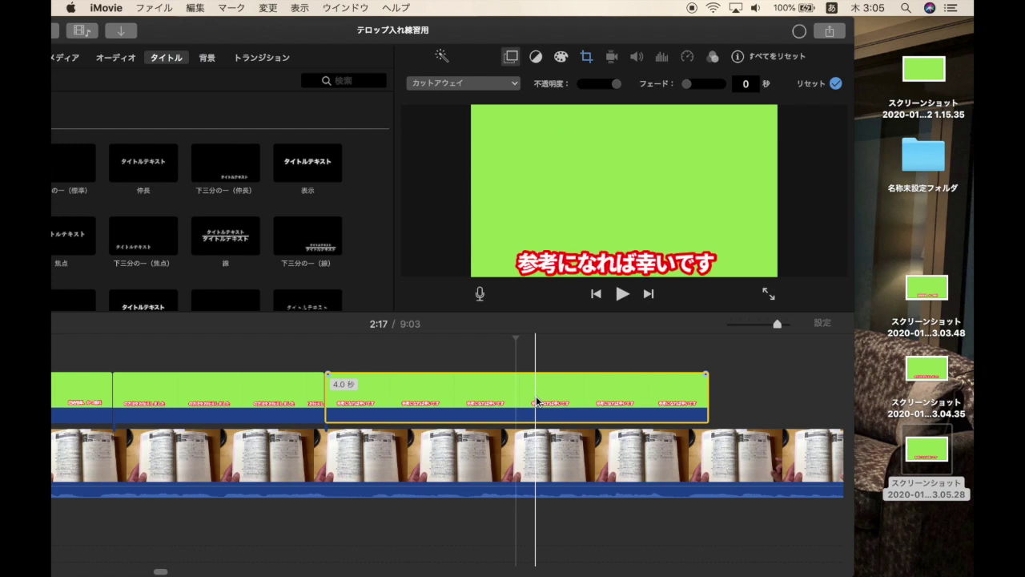
# Set the clip's crop to fill and its overlay to グリーン/ブルースクリーン, then move the playhead to 2:20
pyautogui.click(587, 58)
pyautogui.click(540, 80)
pyautogui.click(510, 57)
pyautogui.click(500, 83)
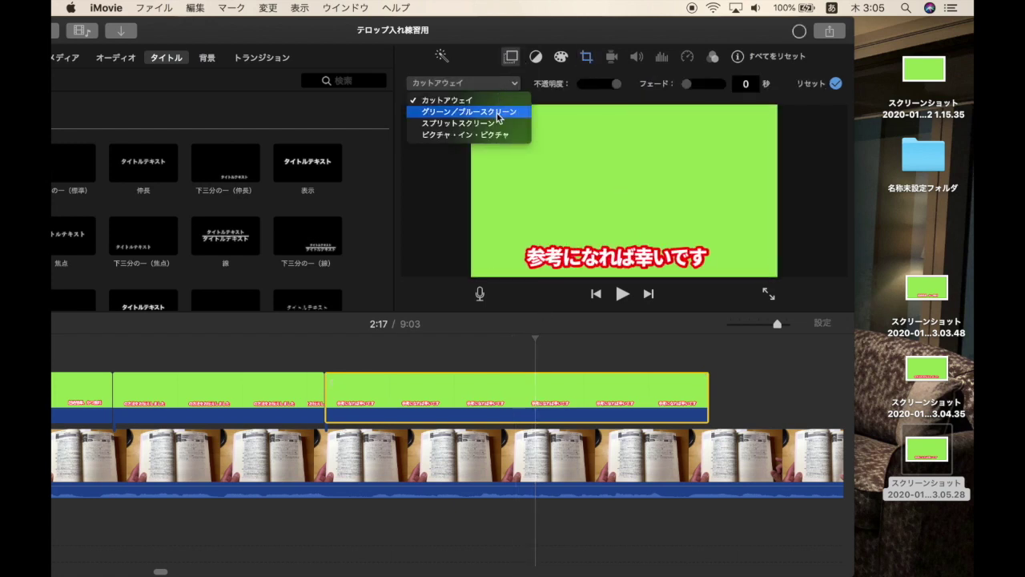
pyautogui.click(469, 112)
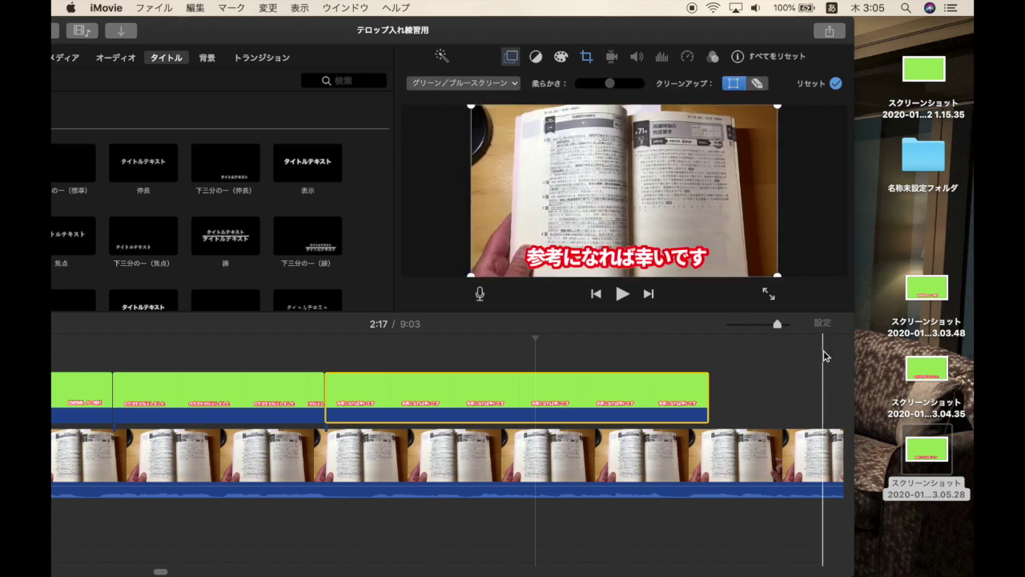
pyautogui.click(749, 361)
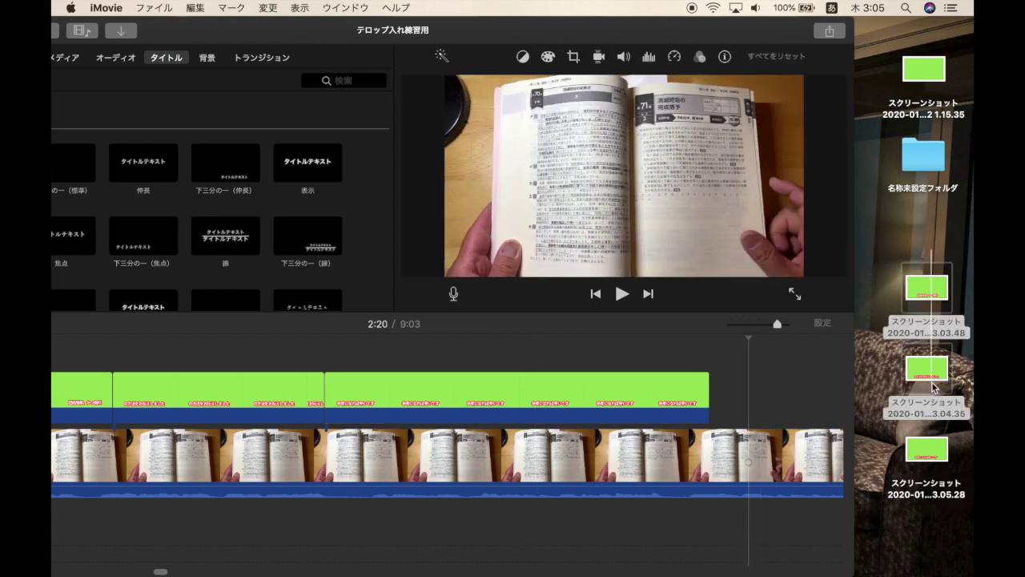
# Move the three caption screenshots into 名称未設定フォルダ and bring iMovie back to the front
pyautogui.moveTo(930, 253); pyautogui.dragTo(936, 436)
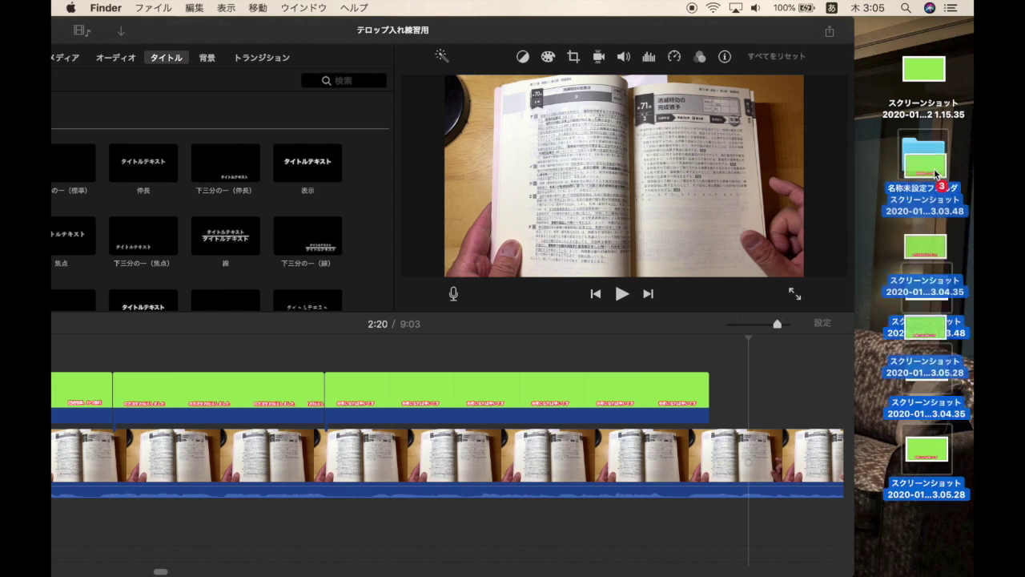
pyautogui.moveTo(939, 293); pyautogui.dragTo(931, 162)
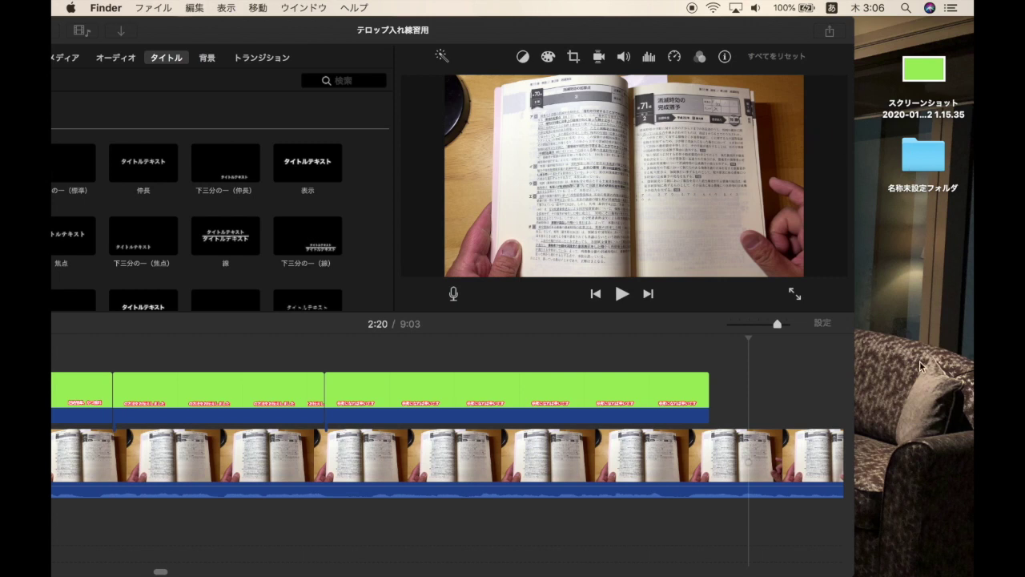
pyautogui.moveTo(837, 574)
pyautogui.moveTo(276, 36); pyautogui.dragTo(395, 34)
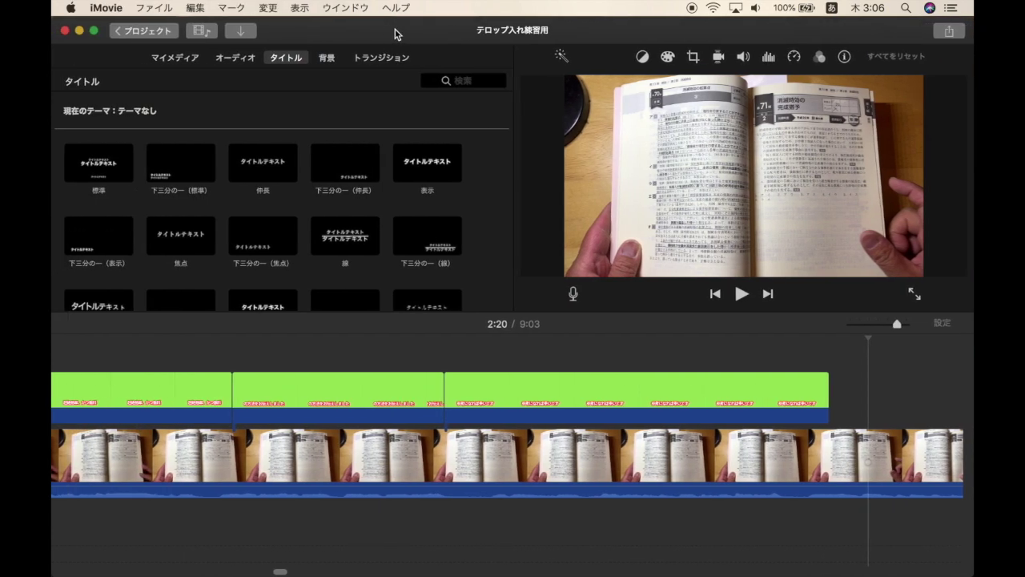
pyautogui.moveTo(650, 32); pyautogui.dragTo(416, 20)
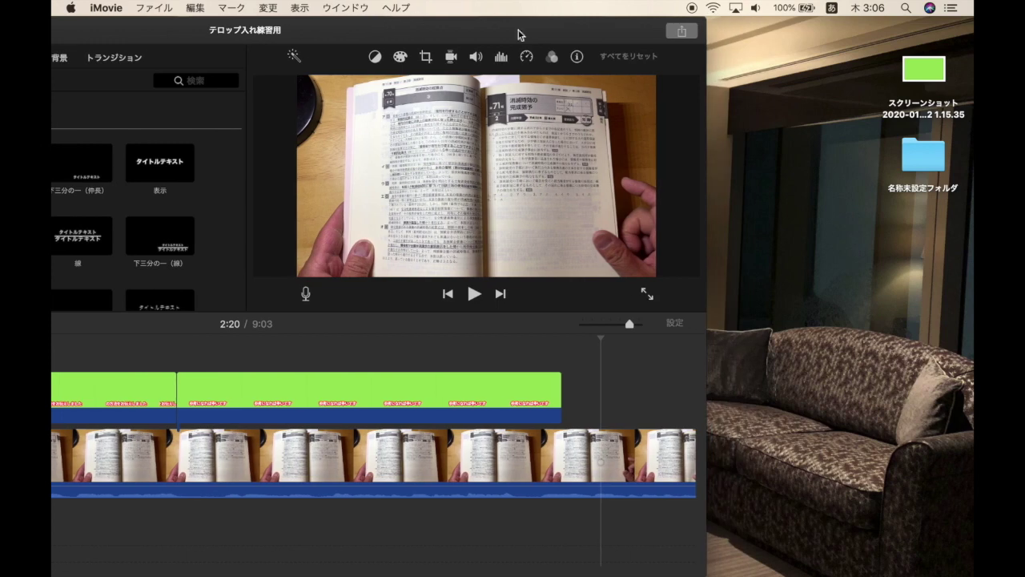
pyautogui.moveTo(609, 29)
pyautogui.mouseDown()
pyautogui.moveTo(426, 34)
pyautogui.moveTo(586, 23)
pyautogui.mouseUp()
pyautogui.doubleClick(586, 23)
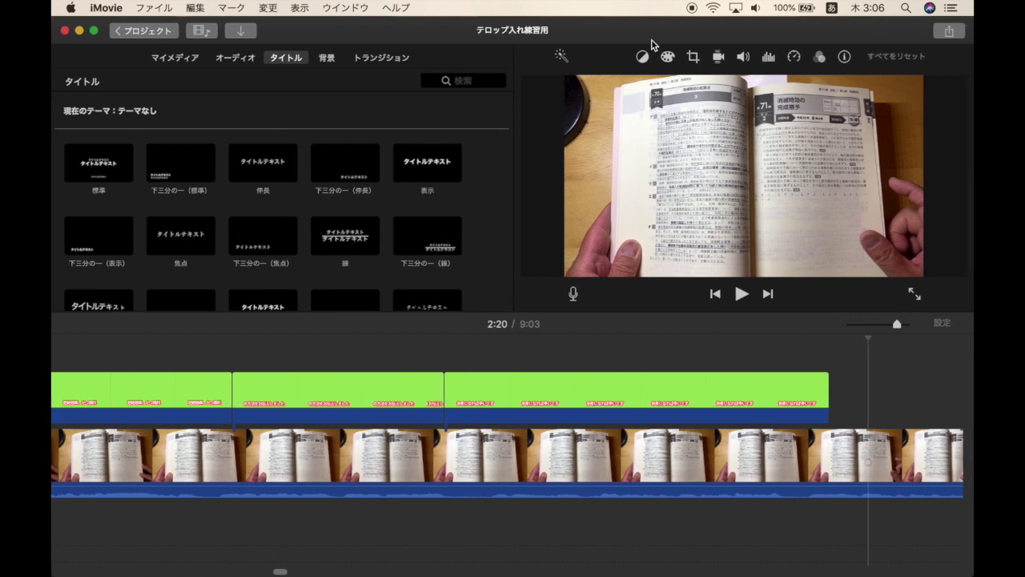
pyautogui.hscroll(-5, 608, 348)
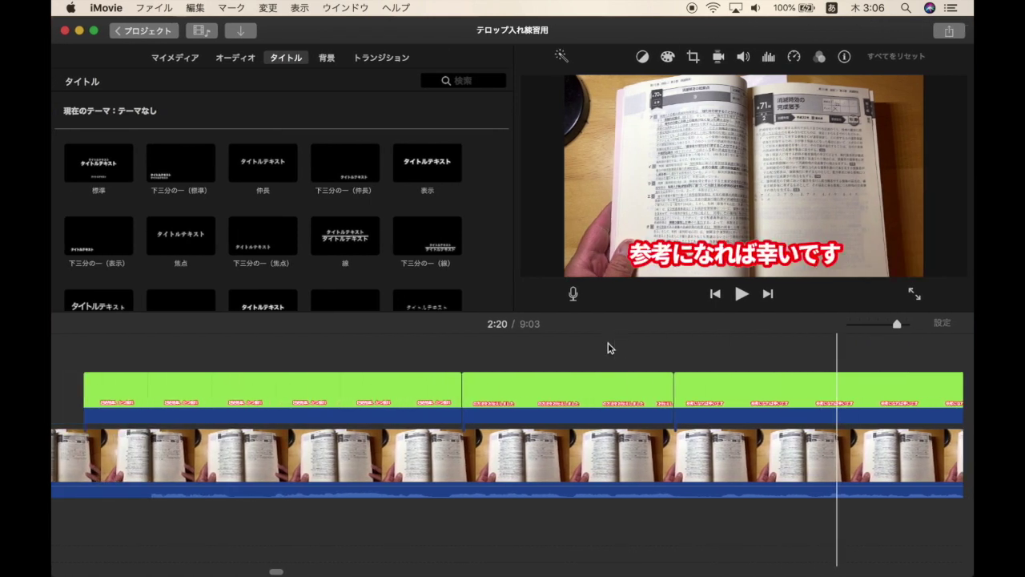
pyautogui.hscroll(-2, 609, 347)
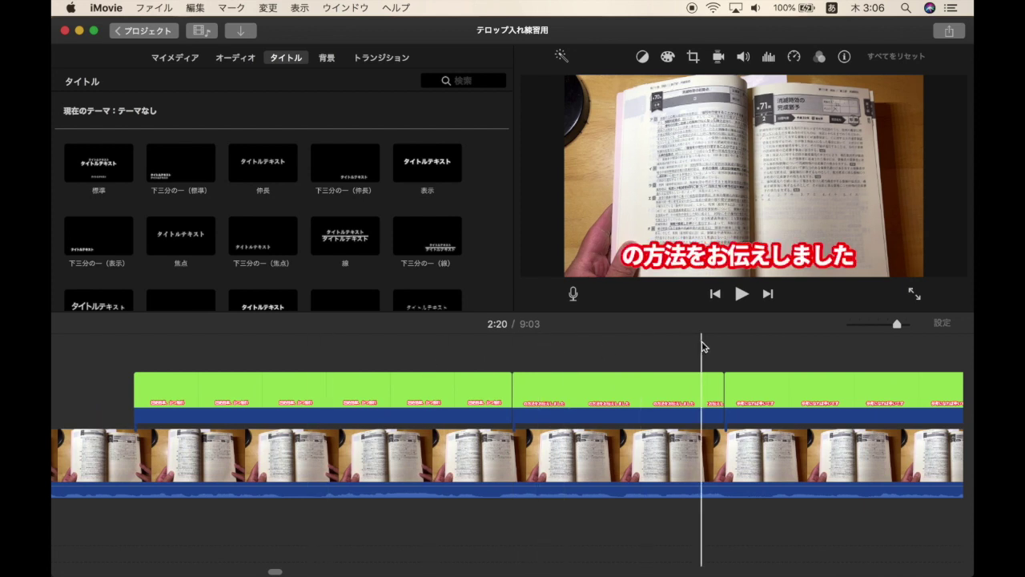
pyautogui.hscroll(4, 702, 346)
pyautogui.hscroll(4, 702, 346)
pyautogui.hscroll(4, 702, 346)
pyautogui.hscroll(4, 703, 346)
pyautogui.hscroll(1, 702, 346)
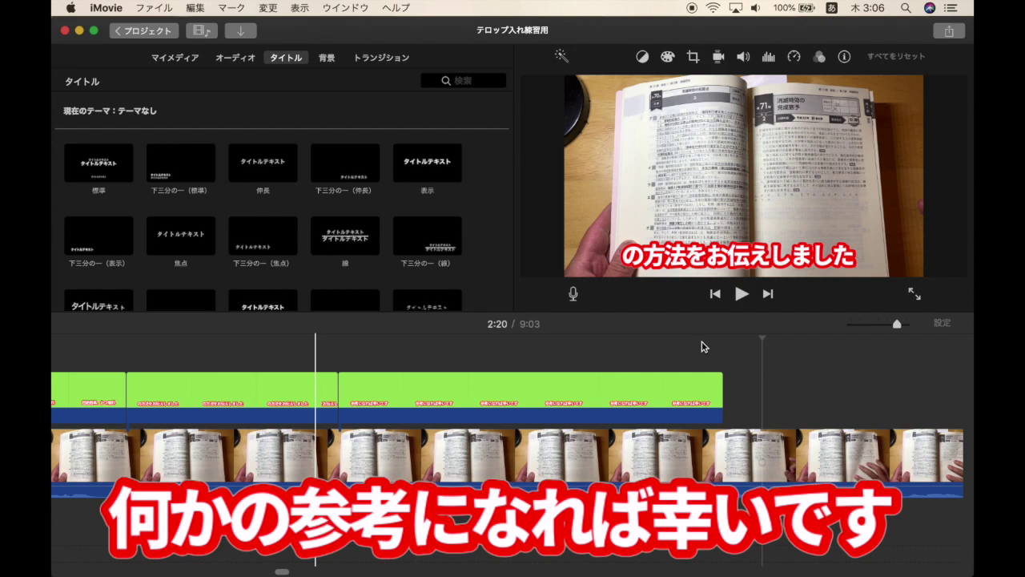